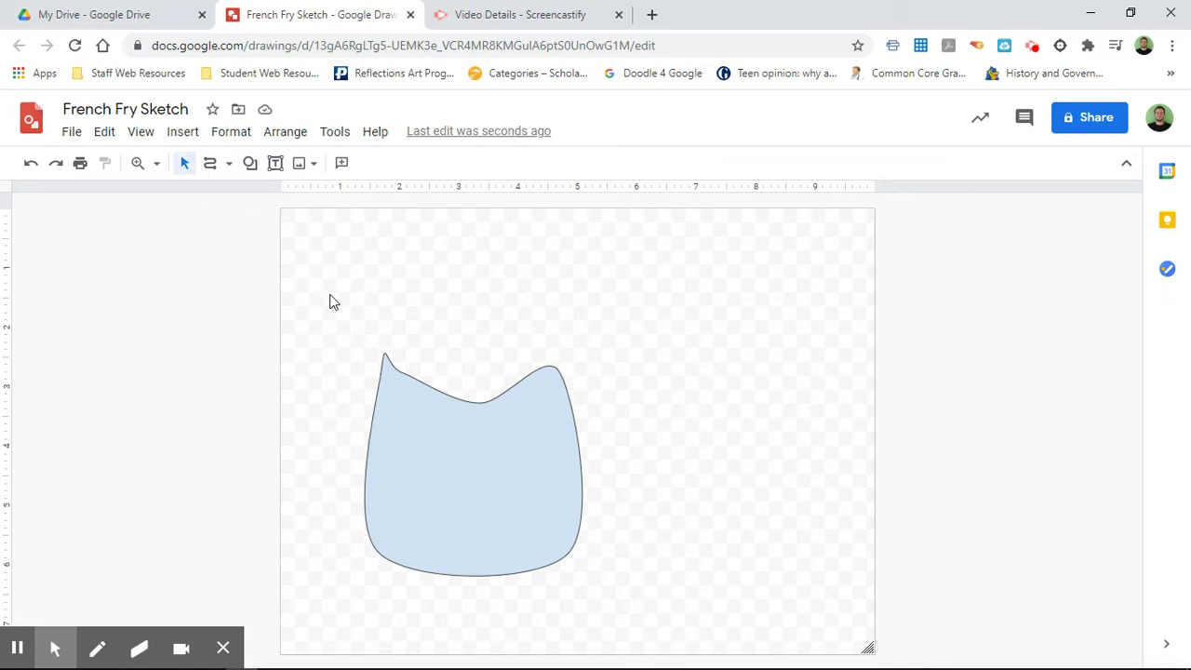
# Delete the existing light-blue shape from the canvas.
pyautogui.moveTo(330, 298); pyautogui.dragTo(670, 593)
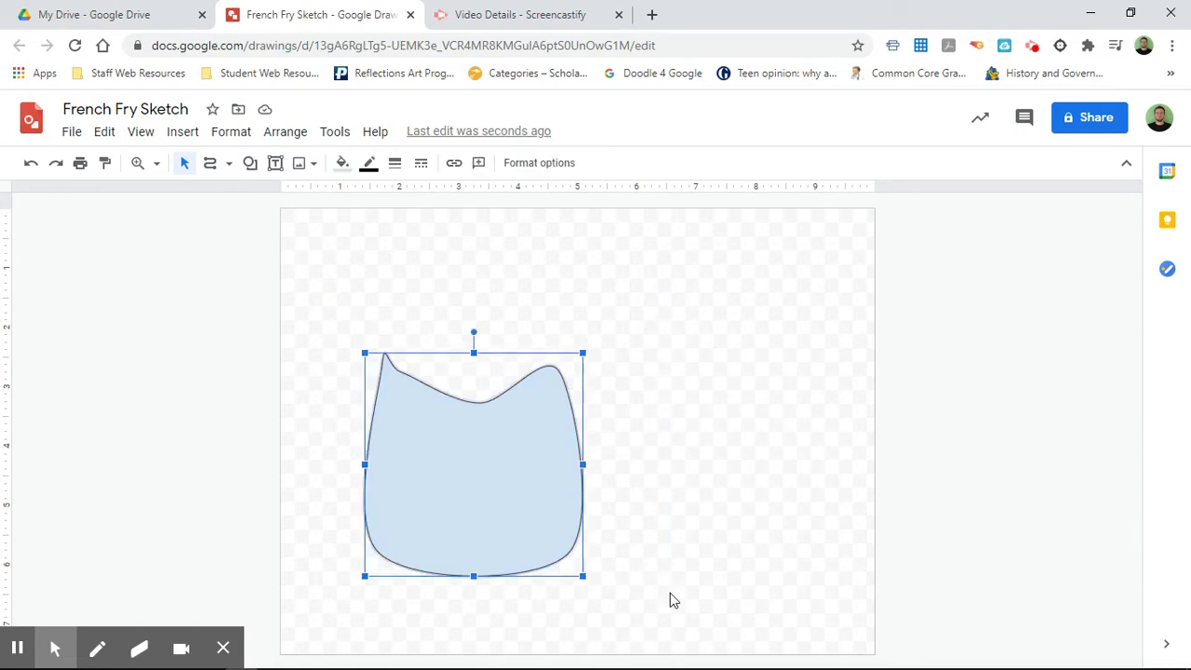
pyautogui.click(428, 303)
pyautogui.click(452, 489)
pyautogui.moveTo(324, 283); pyautogui.dragTo(632, 601)
pyautogui.press('Delete')
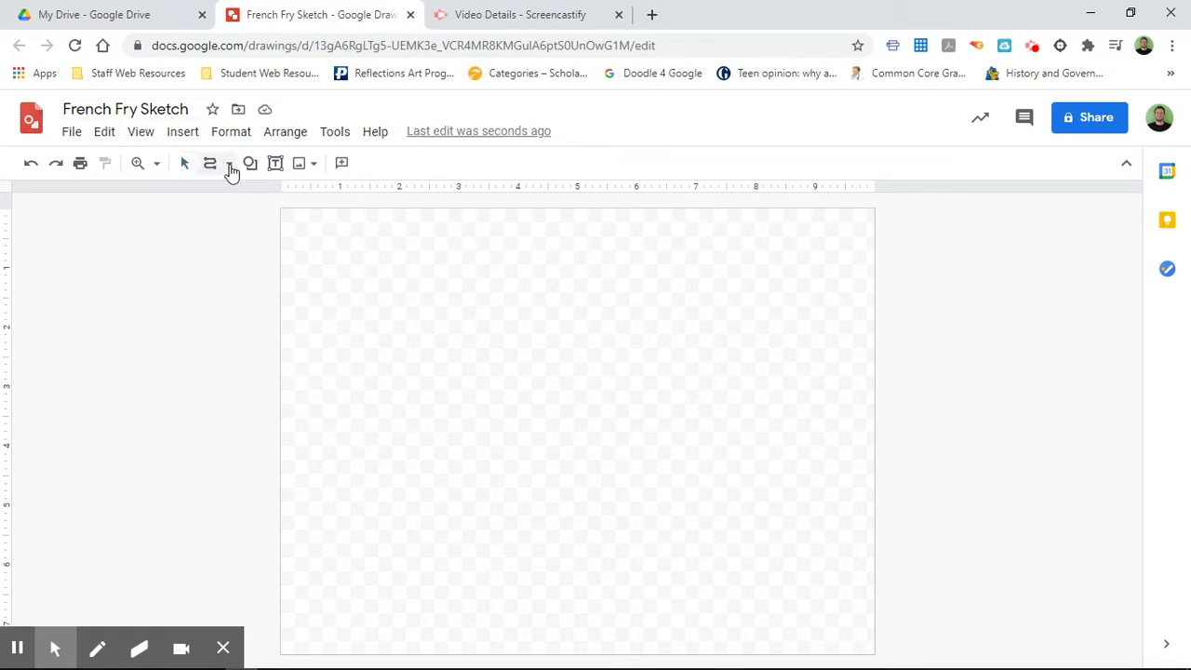
# Draw a long, thin closed shape with the Curve tool across the middle of the canvas, about 4.4 inches wide.
pyautogui.click(231, 170)
pyautogui.click(247, 314)
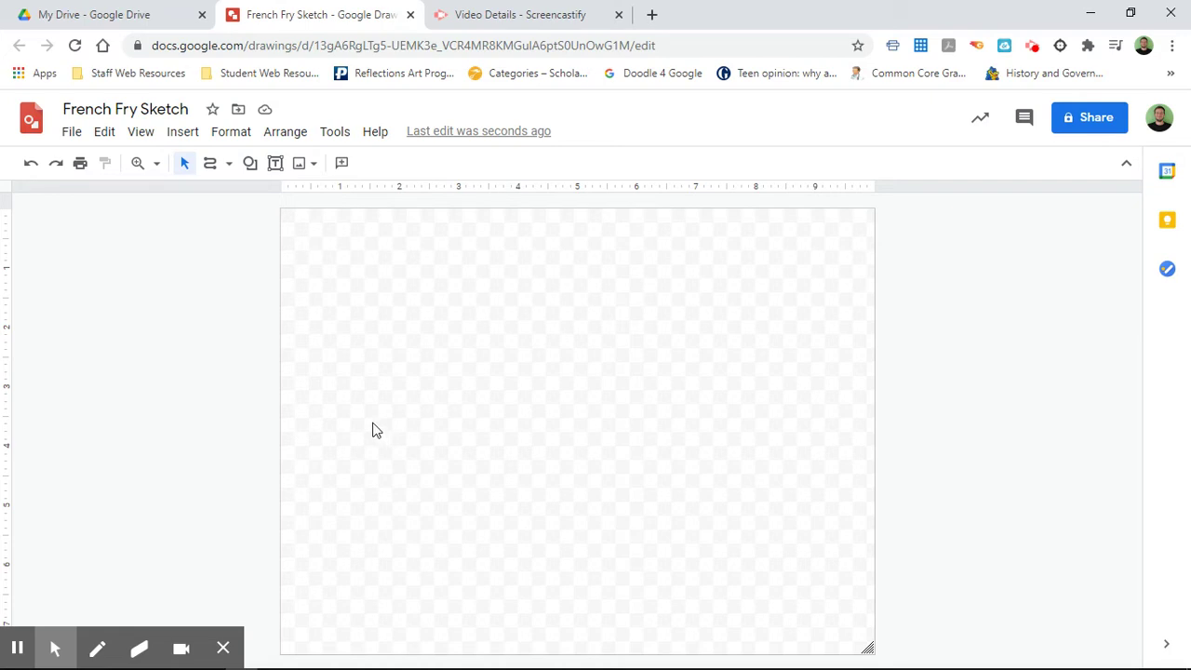
pyautogui.moveTo(374, 425); pyautogui.dragTo(428, 441)
pyautogui.click(211, 168)
pyautogui.click(209, 170)
pyautogui.click(208, 174)
pyautogui.moveTo(382, 392)
pyautogui.mouseDown()
pyautogui.moveTo(441, 428)
pyautogui.moveTo(452, 399)
pyautogui.moveTo(395, 396)
pyautogui.moveTo(508, 430)
pyautogui.moveTo(554, 402)
pyautogui.moveTo(611, 397)
pyautogui.moveTo(605, 380)
pyautogui.moveTo(459, 369)
pyautogui.moveTo(370, 394)
pyautogui.moveTo(385, 388)
pyautogui.mouseUp()
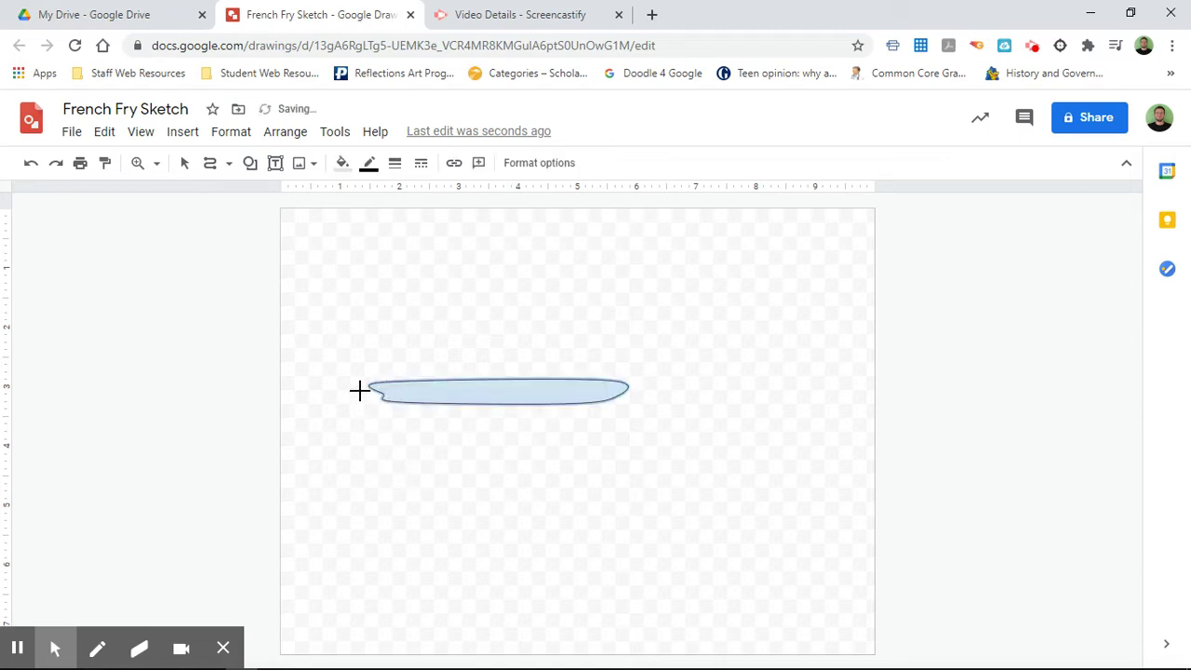
# Fill the thin shape with pale yellow, make its outline transparent and deselect it.
pyautogui.click(341, 165)
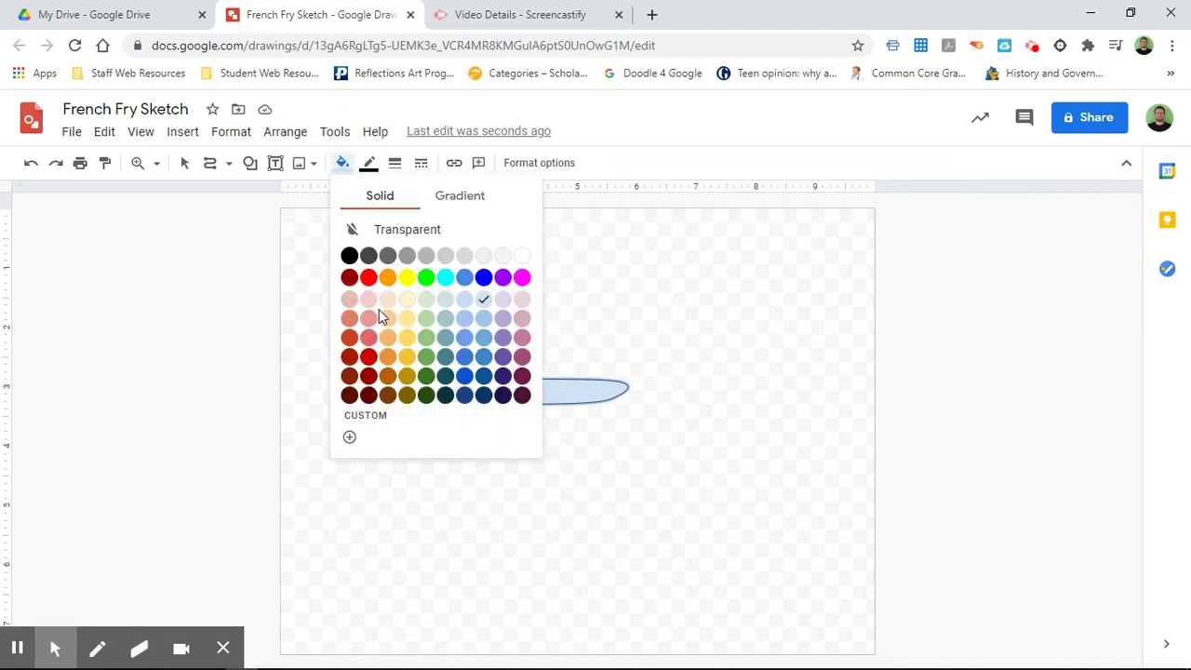
pyautogui.click(406, 307)
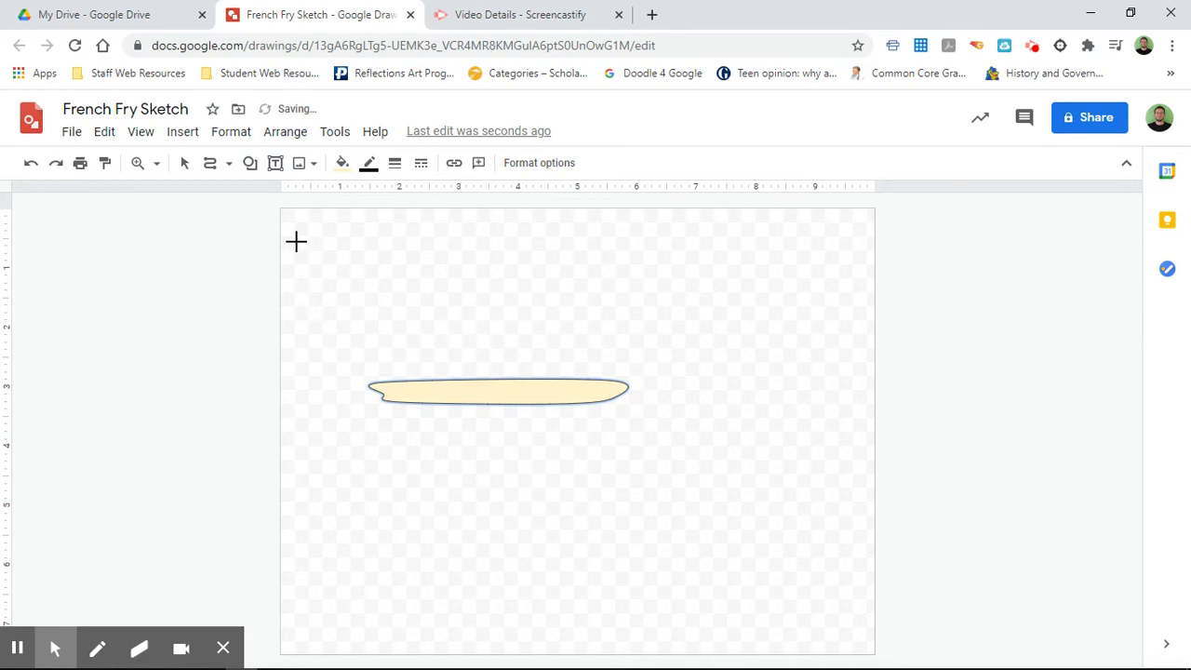
pyautogui.click(211, 165)
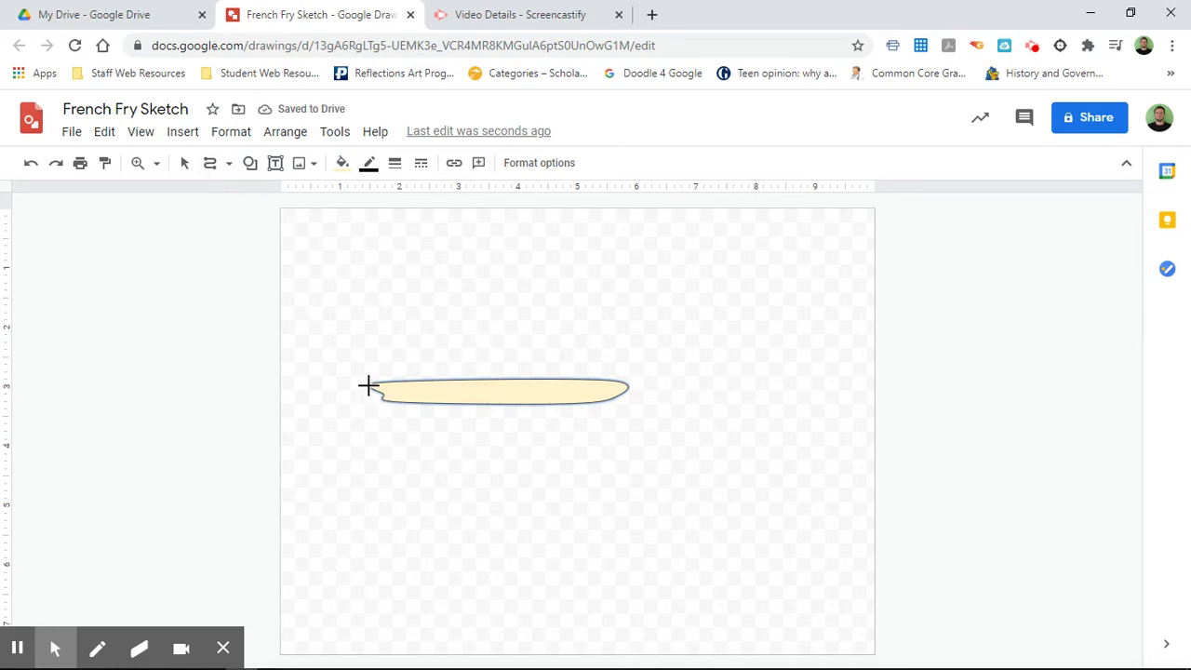
pyautogui.click(369, 166)
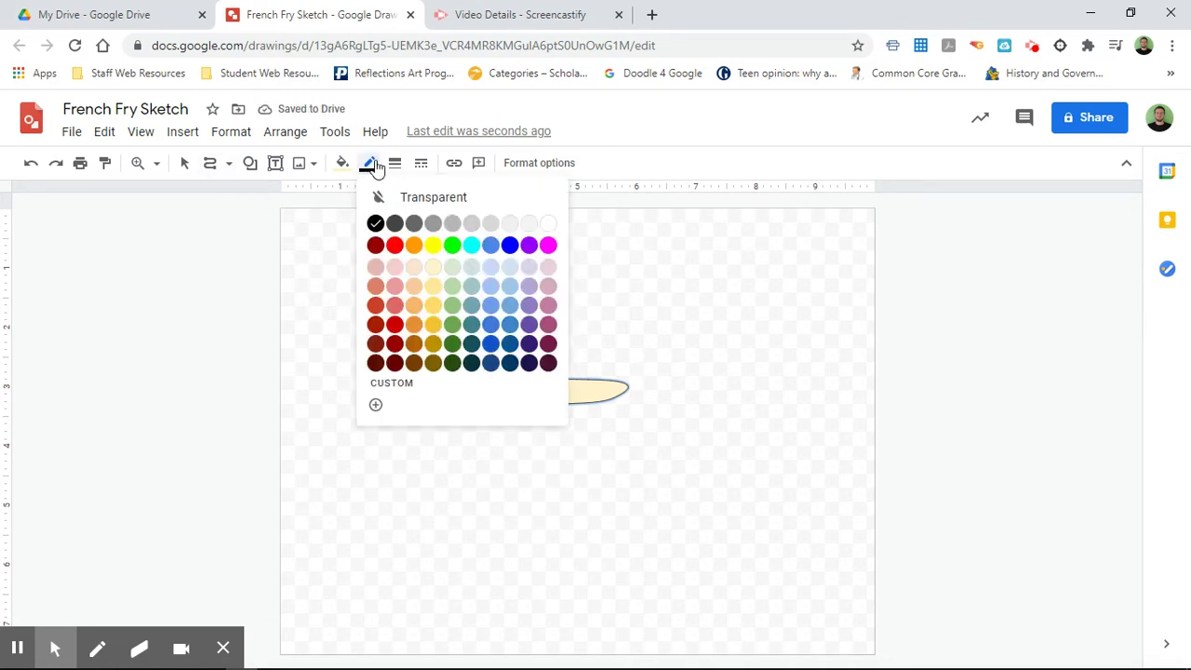
pyautogui.click(417, 208)
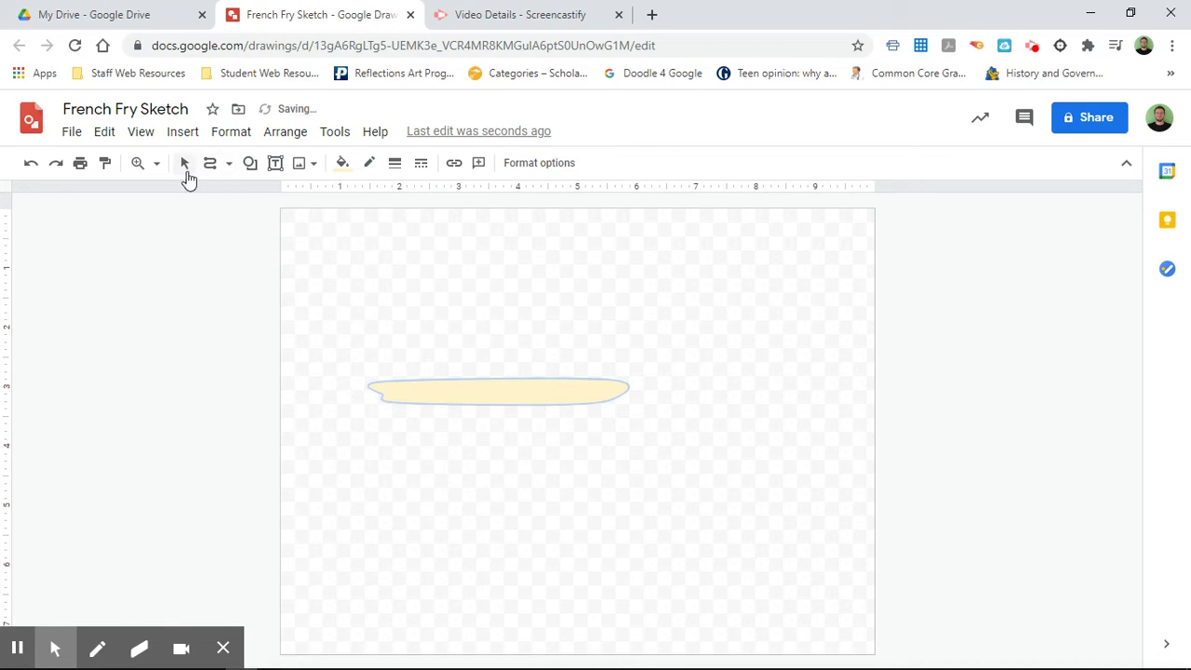
pyautogui.click(186, 173)
pyautogui.click(313, 315)
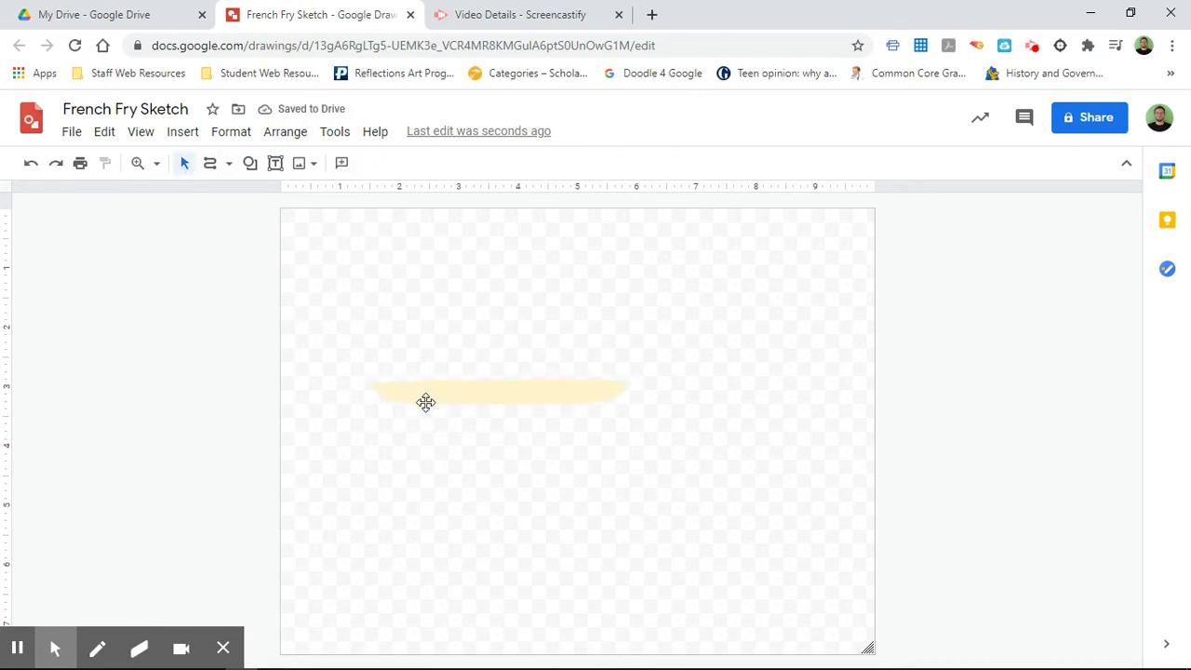
# Draw a second, taller closed curve about 5.6 inches wide, starting on the pale strip and extending below it.
pyautogui.click(215, 174)
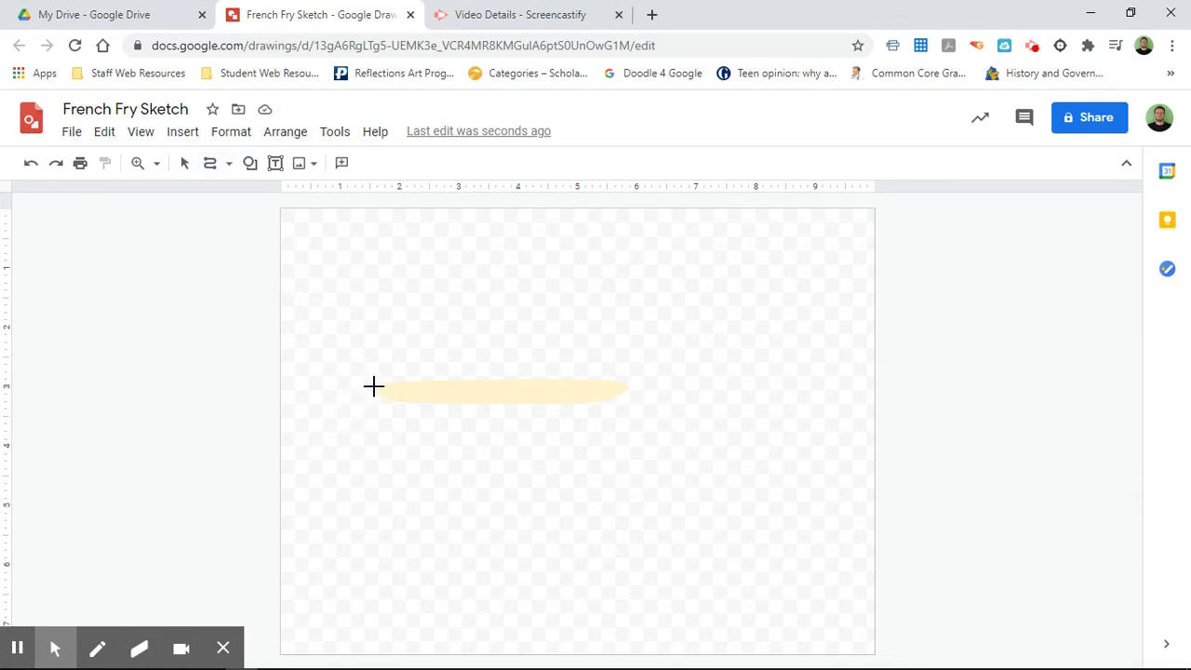
pyautogui.moveTo(373, 386)
pyautogui.mouseDown()
pyautogui.moveTo(376, 439)
pyautogui.moveTo(416, 456)
pyautogui.moveTo(662, 438)
pyautogui.moveTo(631, 387)
pyautogui.mouseUp()
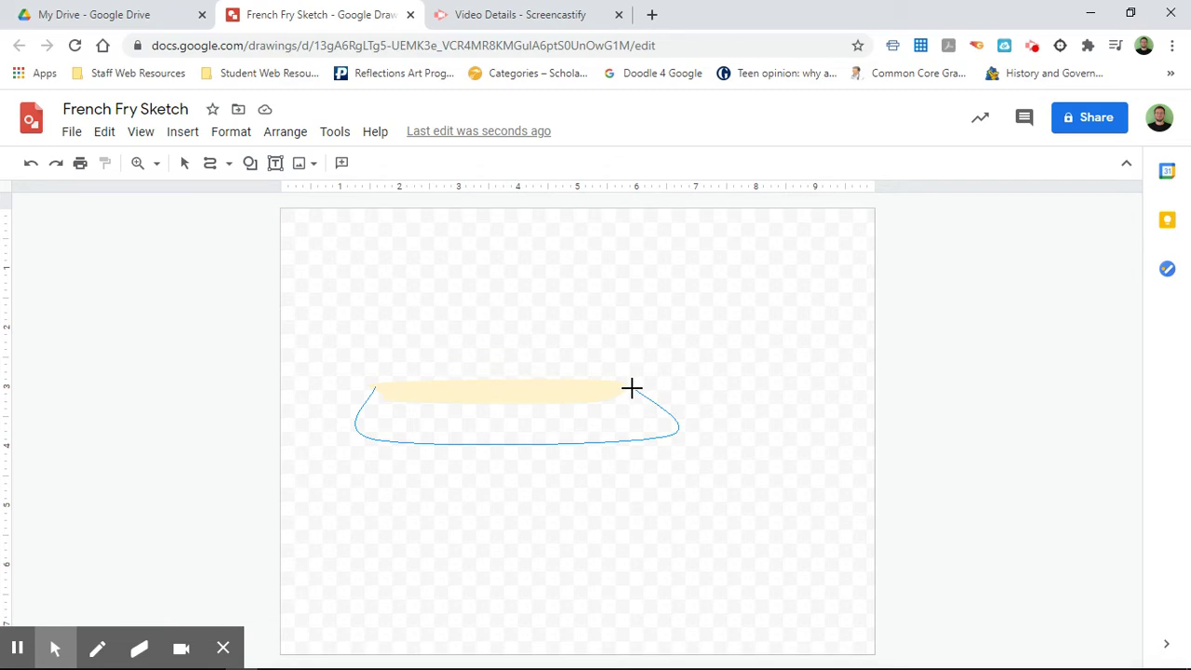
pyautogui.moveTo(632, 387); pyautogui.dragTo(370, 391)
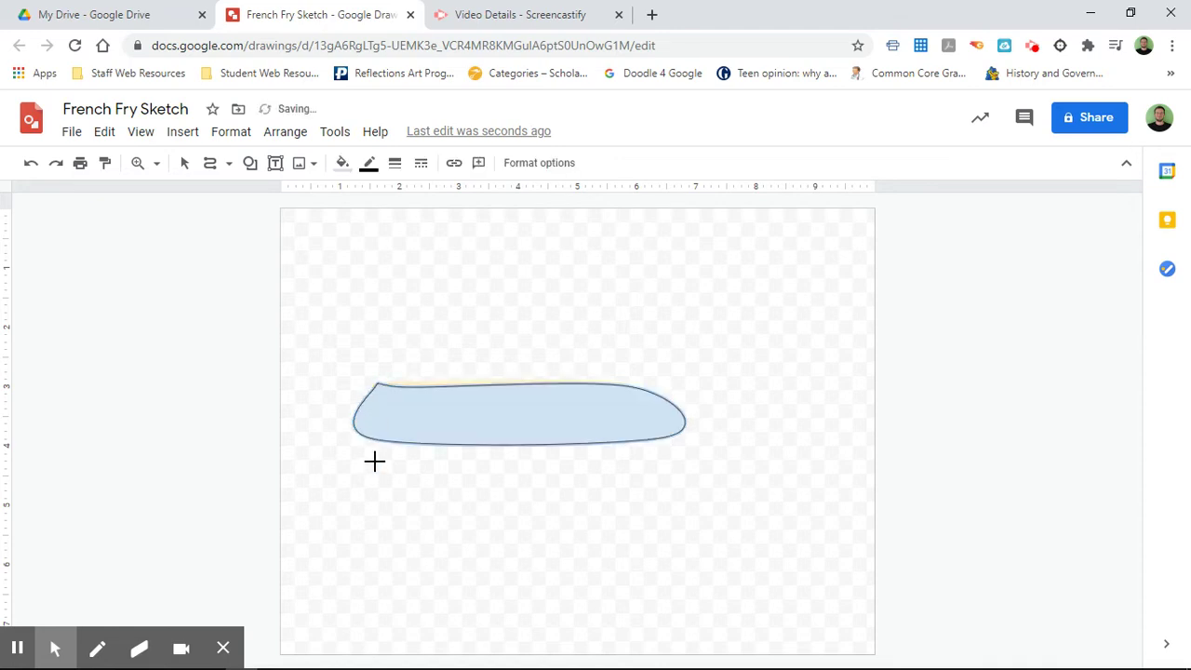
# Fill the second shape with bright yellow, make its outline transparent and deselect it.
pyautogui.click(342, 164)
pyautogui.click(404, 274)
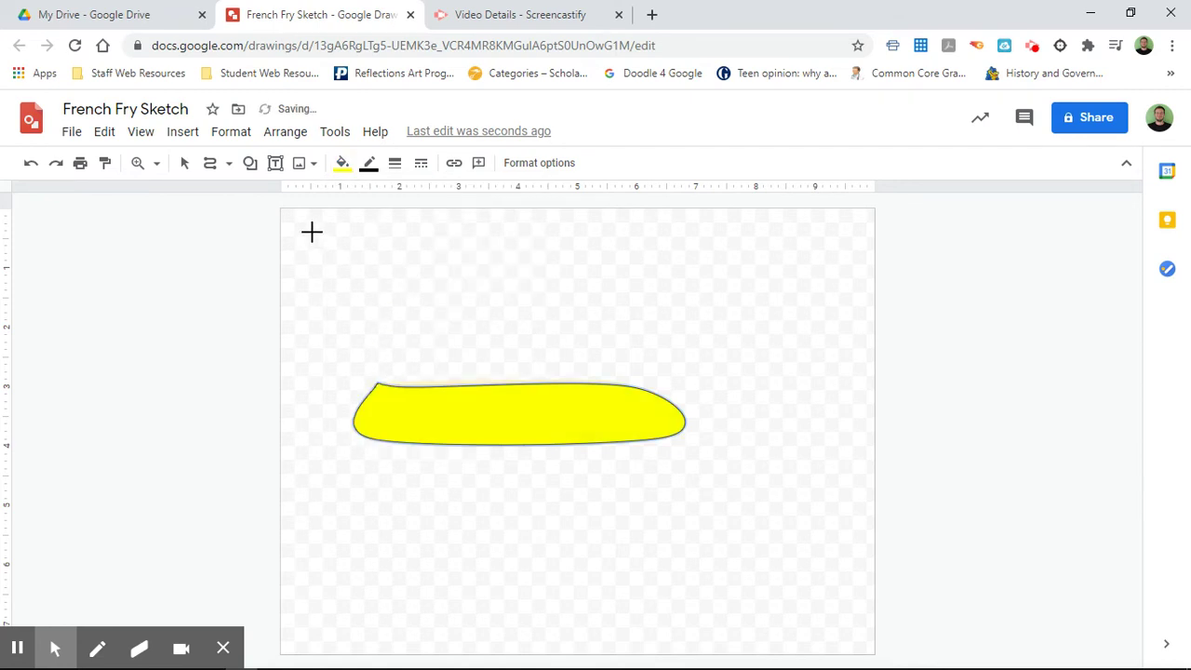
pyautogui.click(369, 162)
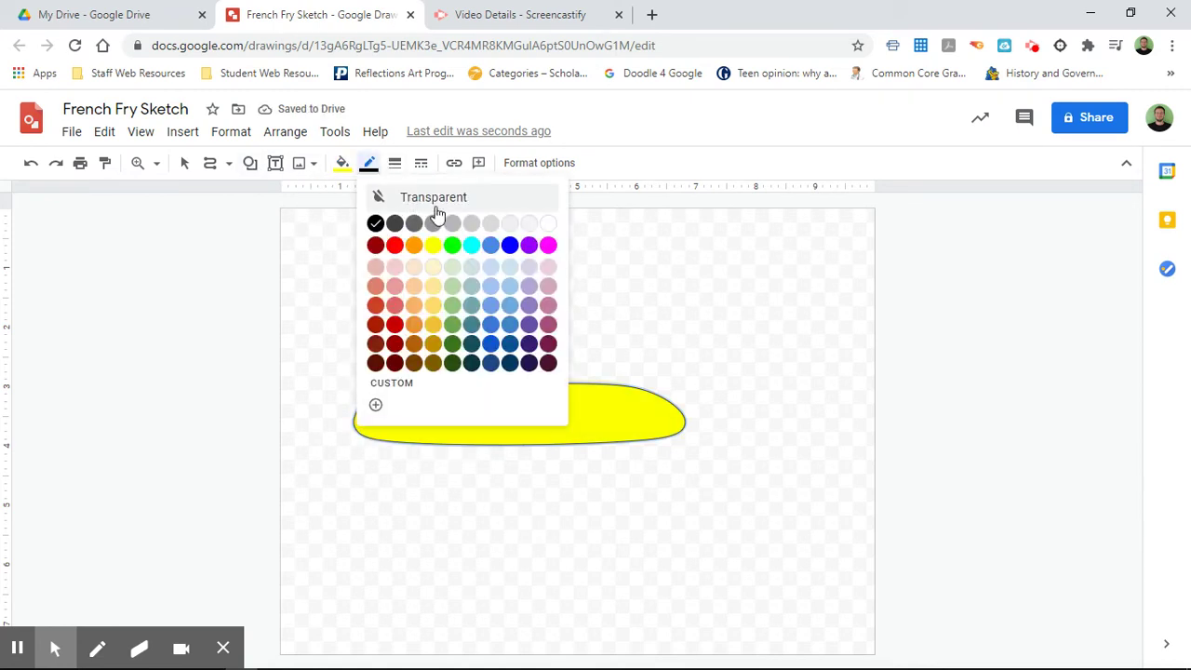
pyautogui.click(436, 216)
pyautogui.click(184, 163)
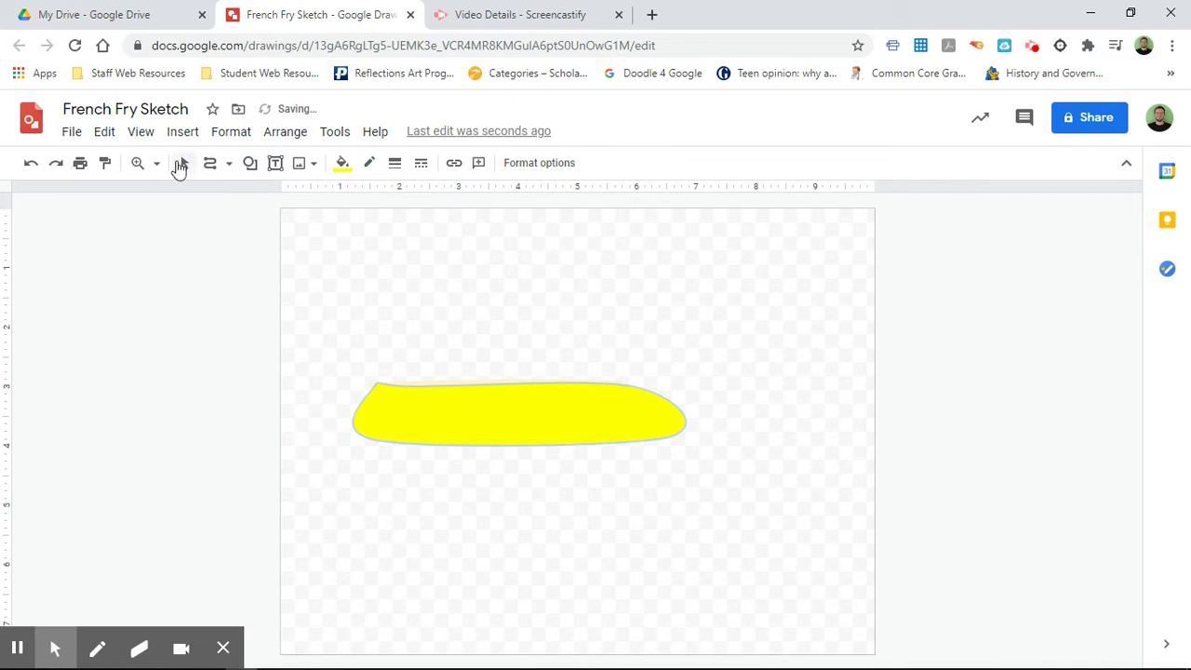
pyautogui.click(398, 284)
# Bring the pale yellow strip to the front of the bright yellow shape.
pyautogui.click(444, 386)
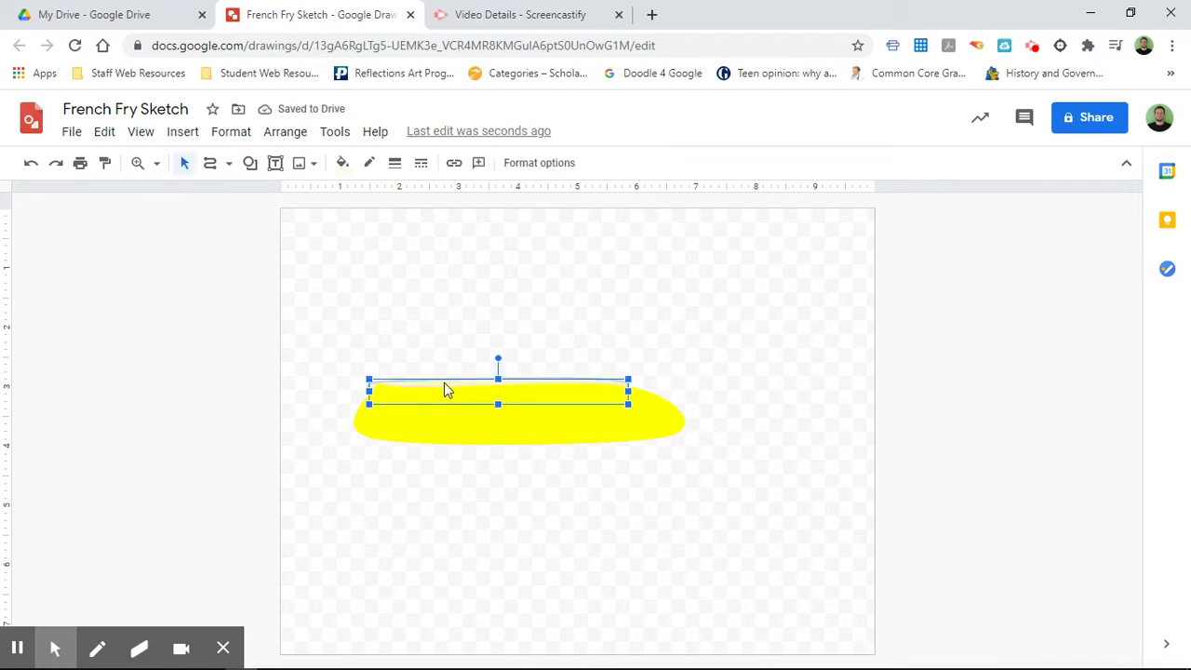
pyautogui.rightClick(443, 389)
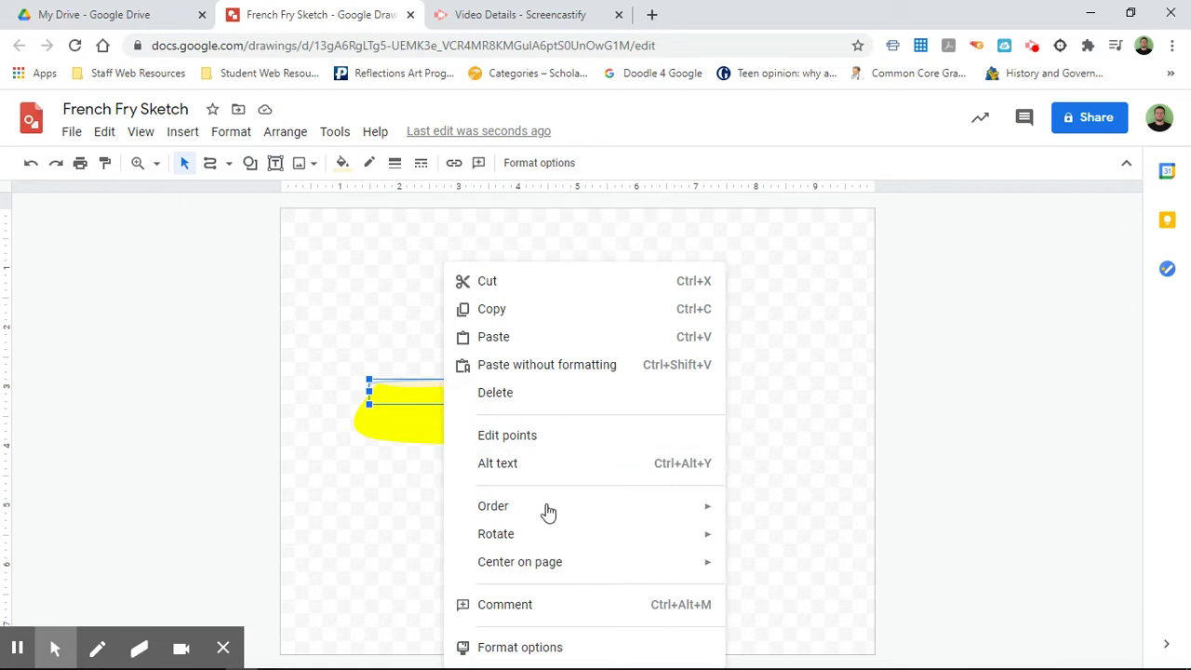
pyautogui.moveTo(551, 521)
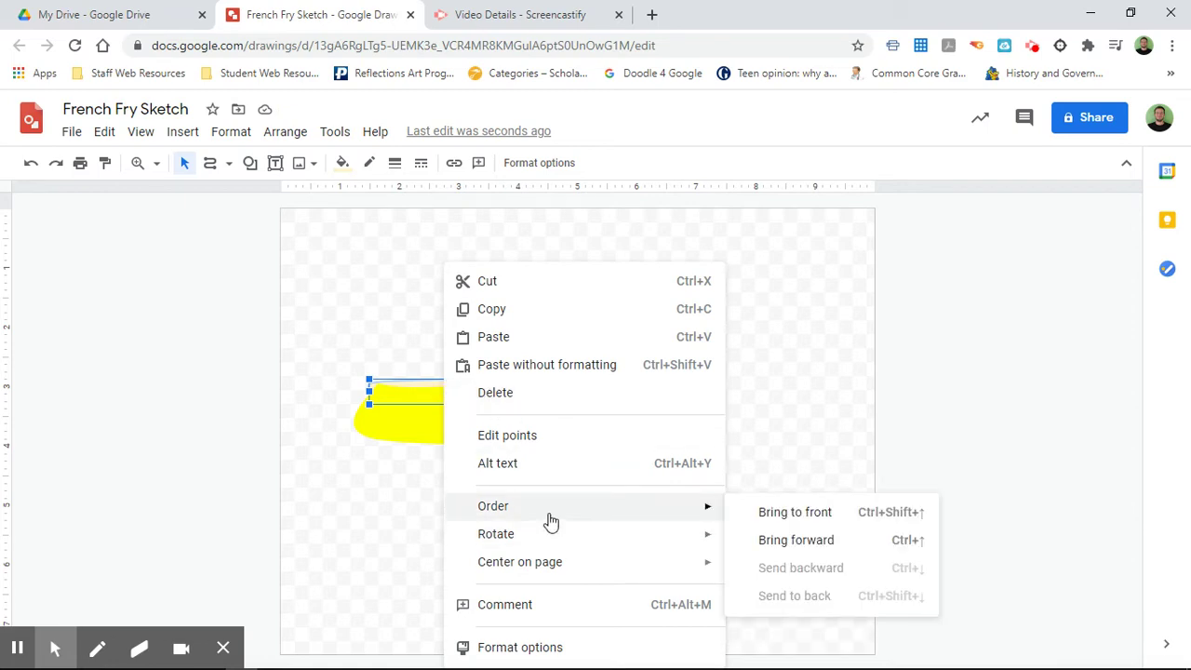
pyautogui.click(768, 514)
pyautogui.click(716, 498)
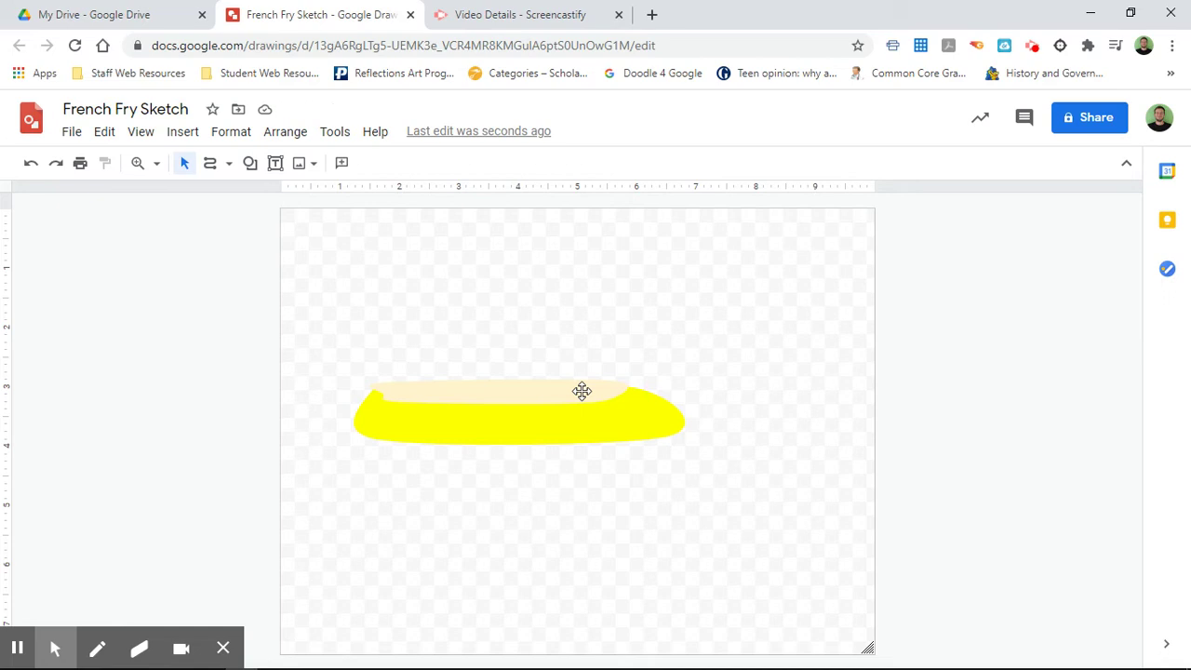
# Edit the bright yellow shape's points so its ends line up with the pale strip and its upper edge tucks beneath it.
pyautogui.click(615, 420)
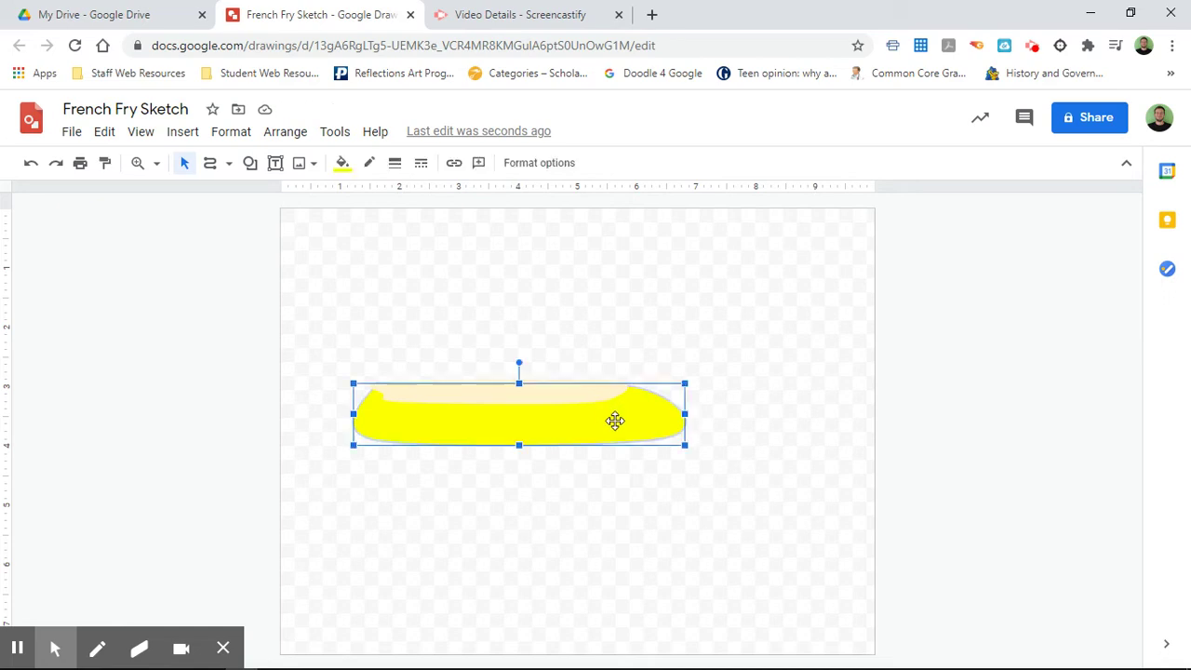
pyautogui.rightClick(615, 424)
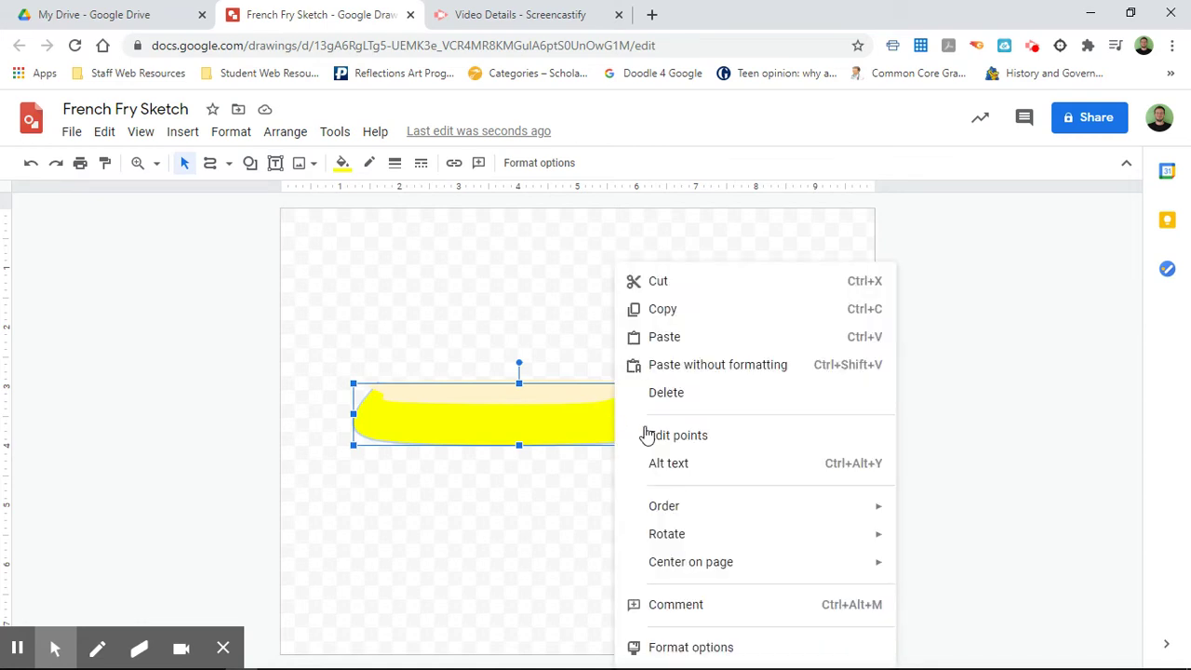
pyautogui.click(677, 435)
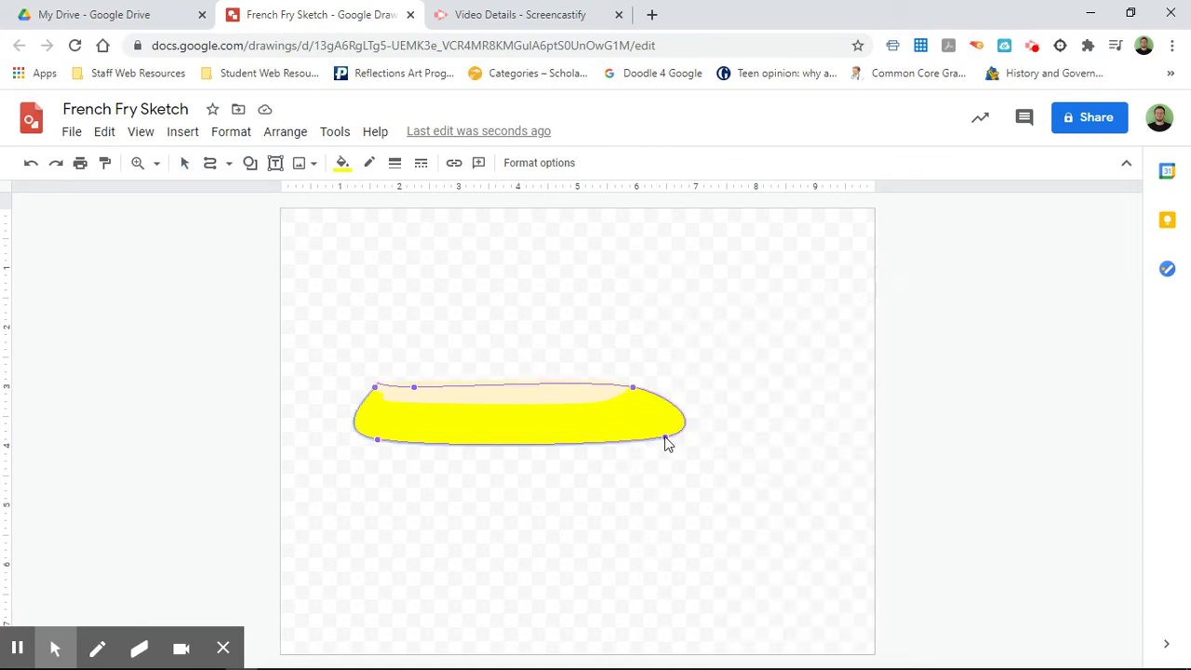
pyautogui.moveTo(632, 387)
pyautogui.mouseDown()
pyautogui.moveTo(611, 393)
pyautogui.moveTo(618, 384)
pyautogui.mouseUp()
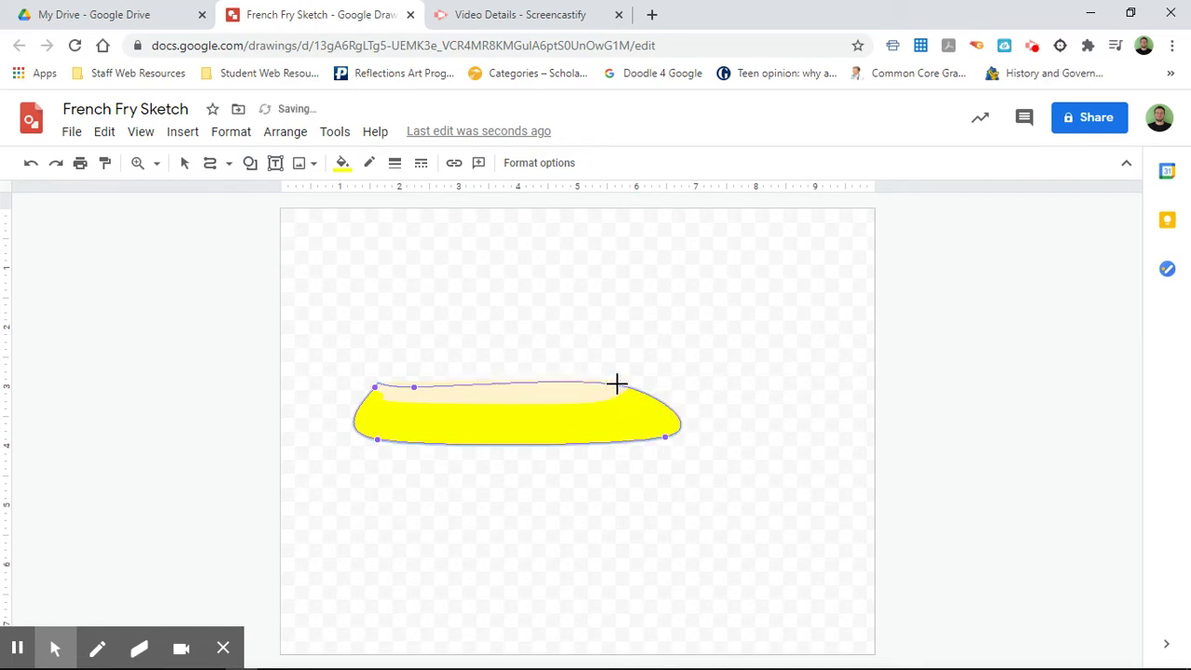
pyautogui.moveTo(665, 436); pyautogui.dragTo(600, 441)
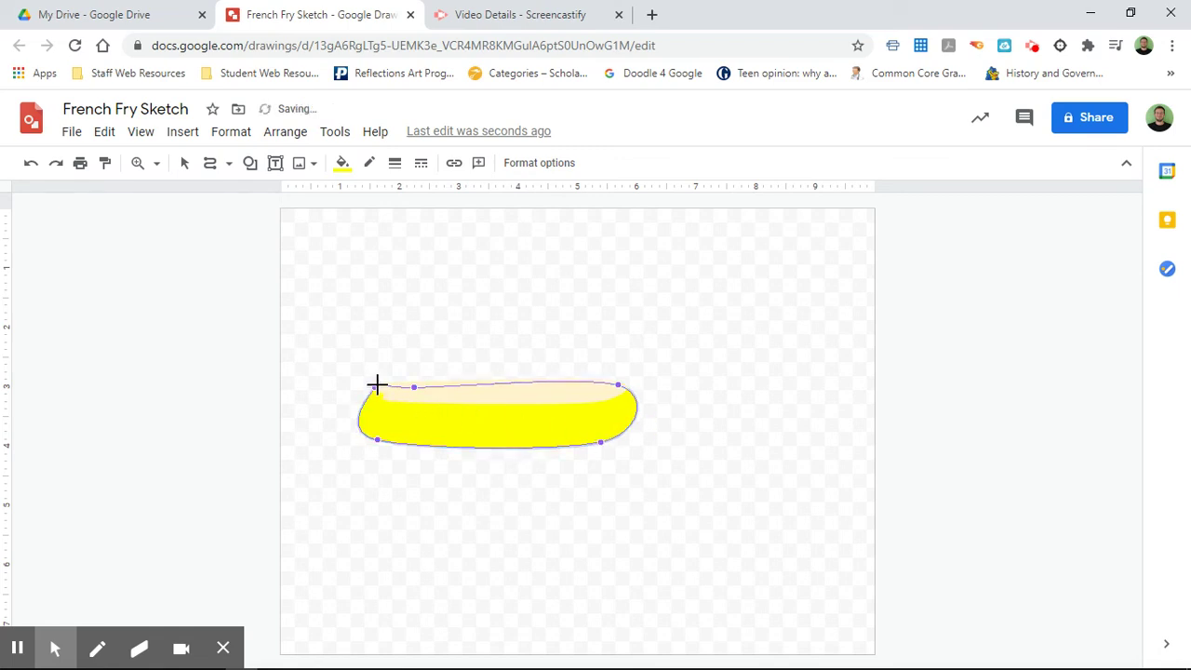
pyautogui.moveTo(380, 387); pyautogui.dragTo(390, 388)
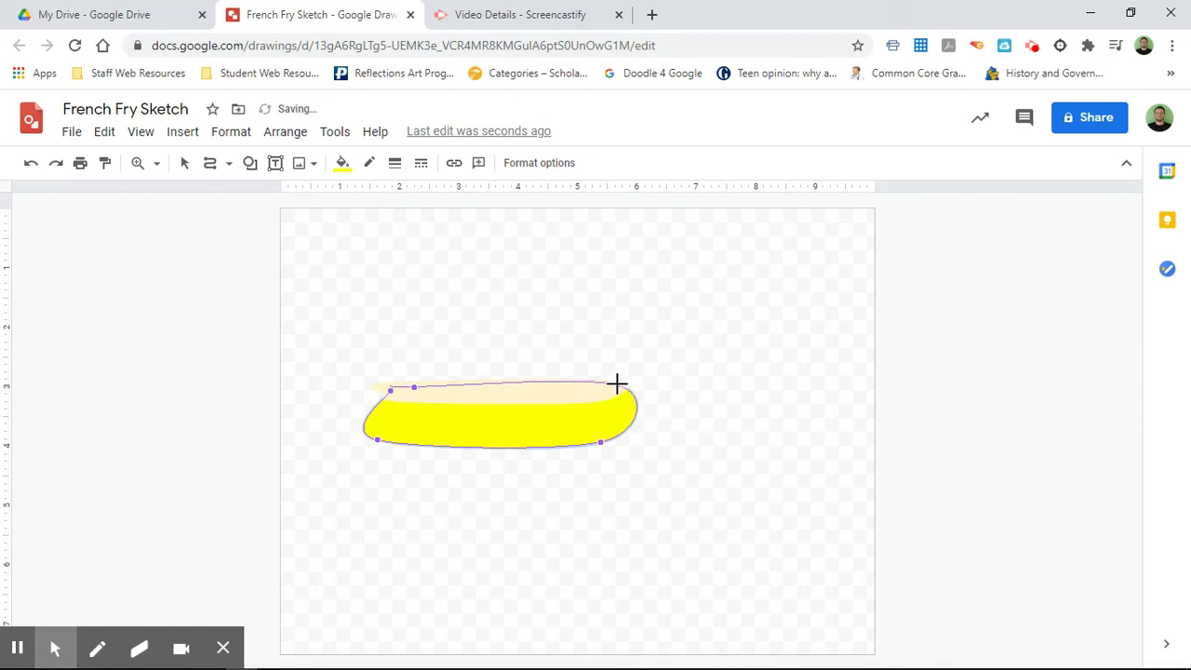
pyautogui.moveTo(617, 384); pyautogui.dragTo(611, 390)
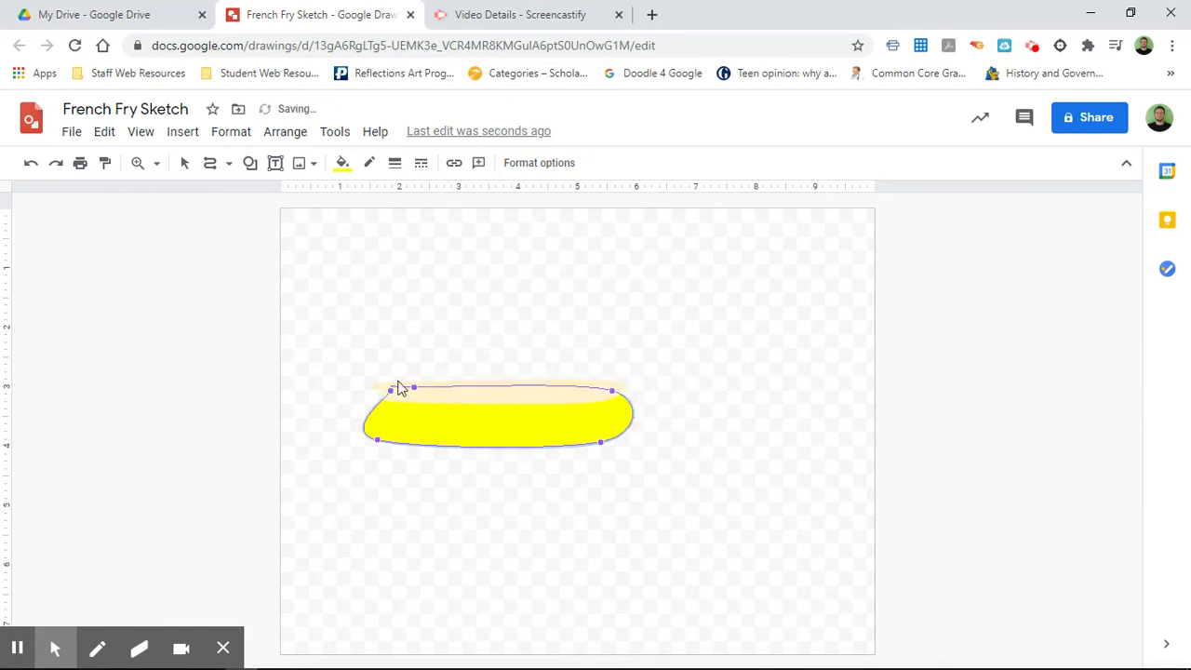
pyautogui.moveTo(414, 384); pyautogui.dragTo(479, 395)
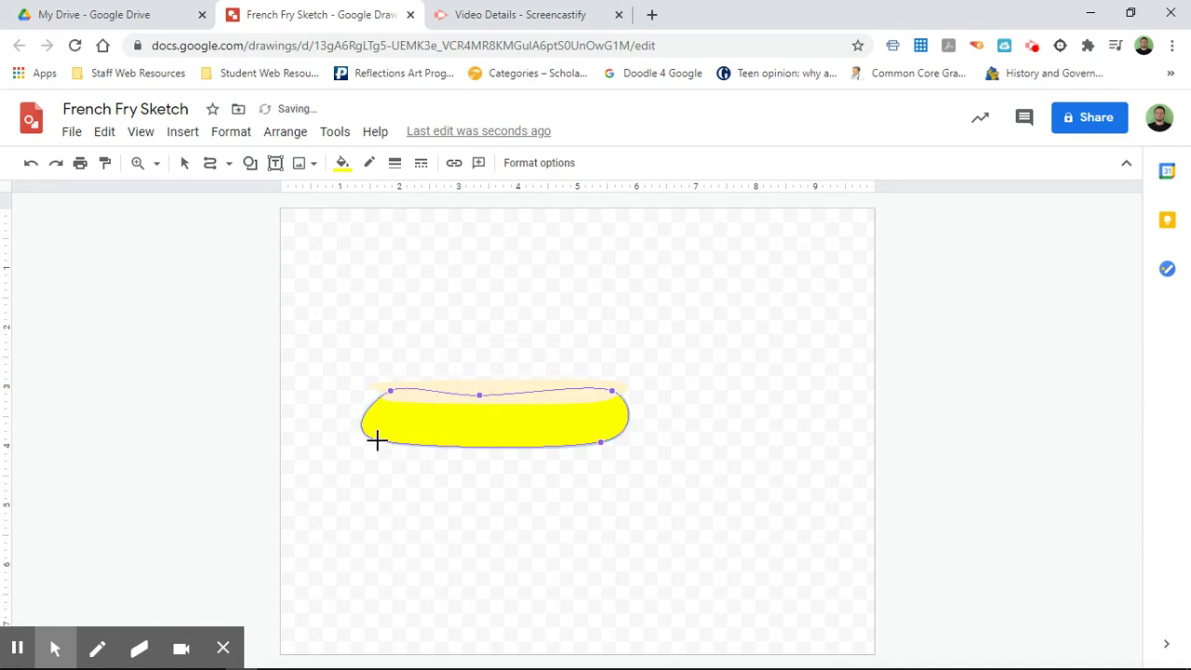
pyautogui.moveTo(377, 440); pyautogui.dragTo(384, 437)
pyautogui.press('Escape')
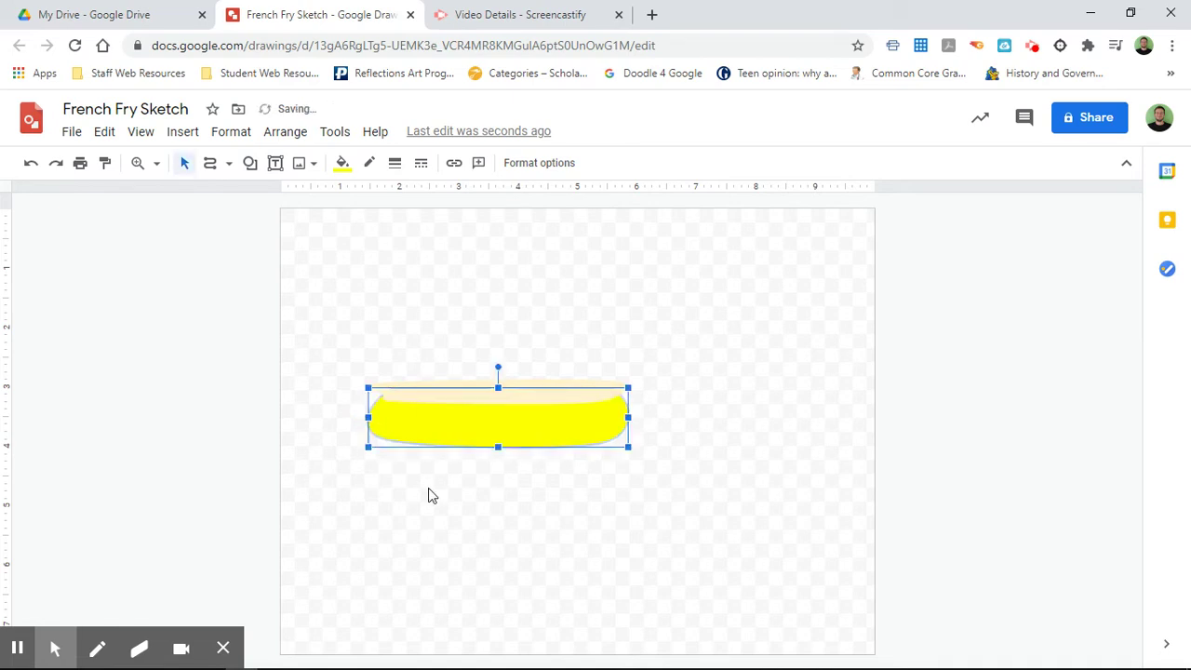
pyautogui.click(706, 425)
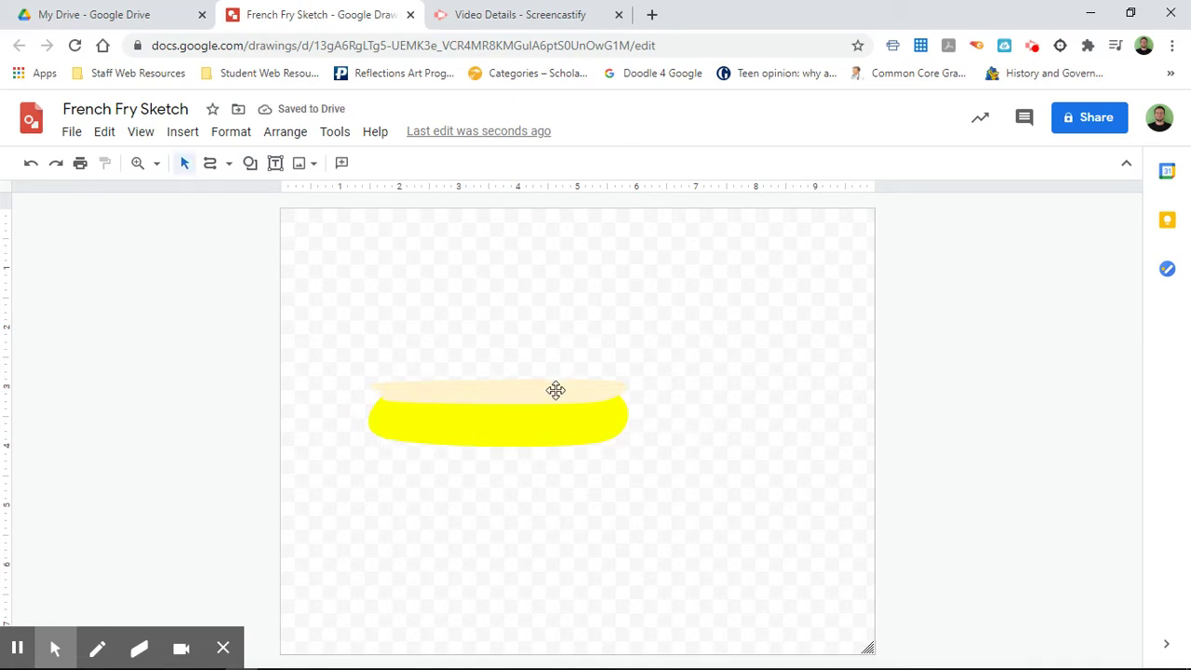
# Edit the pale strip's points to smooth out its notched left end and draw in its right end.
pyautogui.click(555, 389)
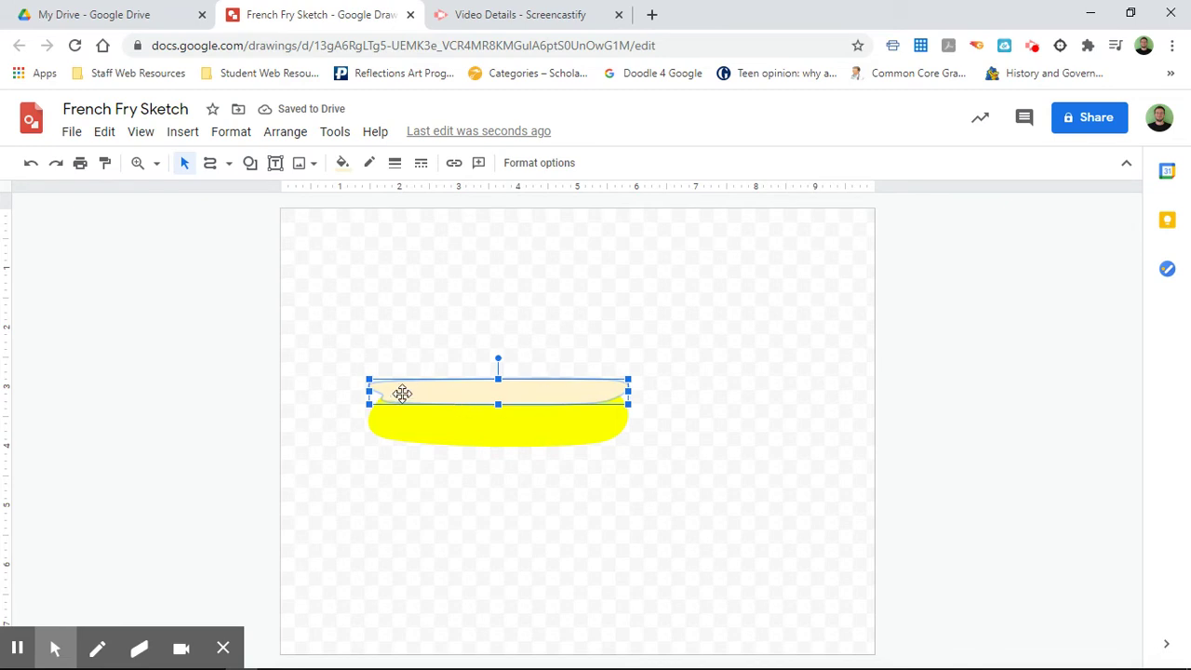
pyautogui.rightClick(403, 397)
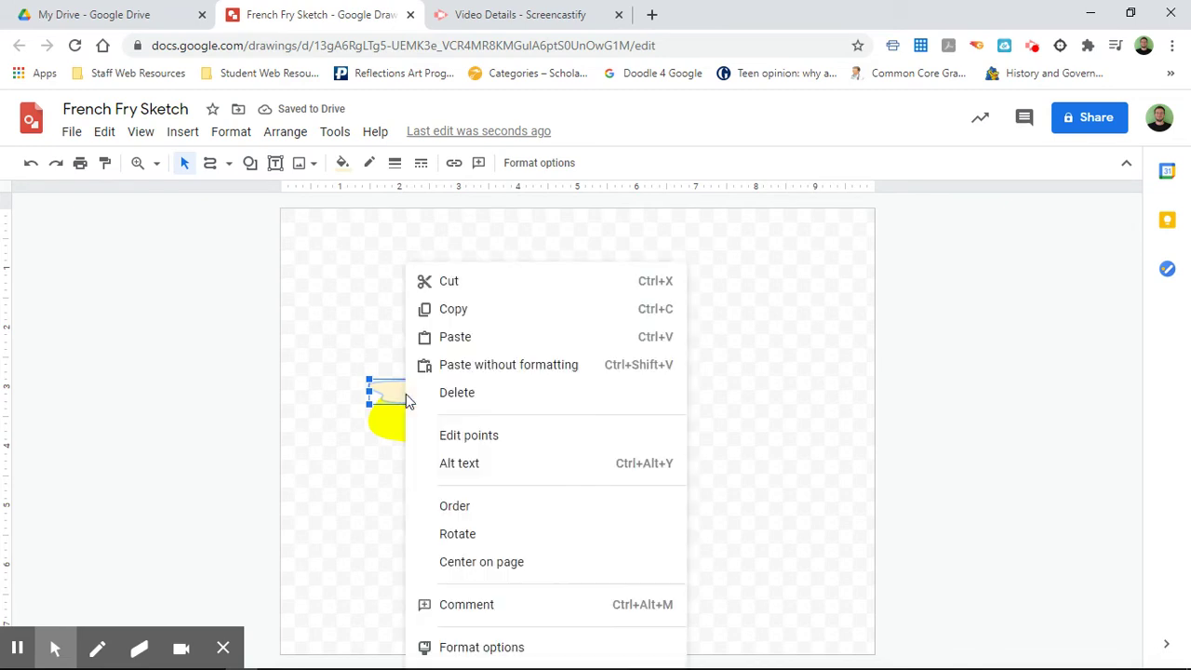
pyautogui.click(467, 436)
pyautogui.moveTo(383, 395)
pyautogui.mouseDown()
pyautogui.moveTo(371, 394)
pyautogui.moveTo(415, 384)
pyautogui.mouseUp()
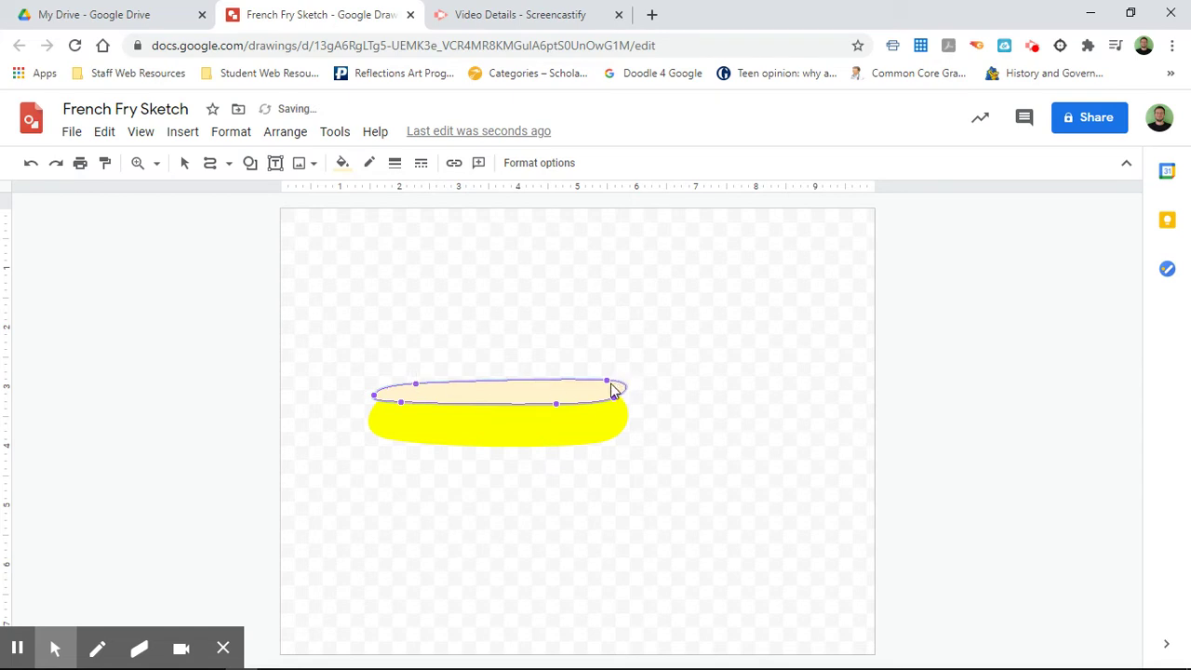
pyautogui.moveTo(605, 379); pyautogui.dragTo(569, 381)
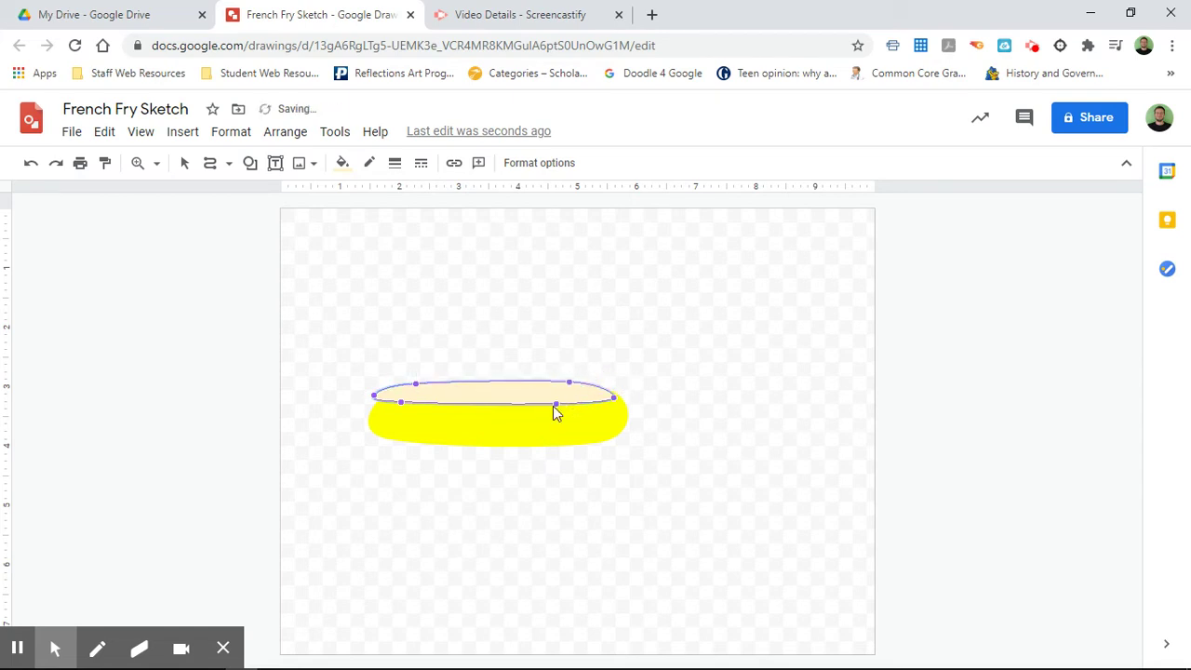
pyautogui.click(400, 407)
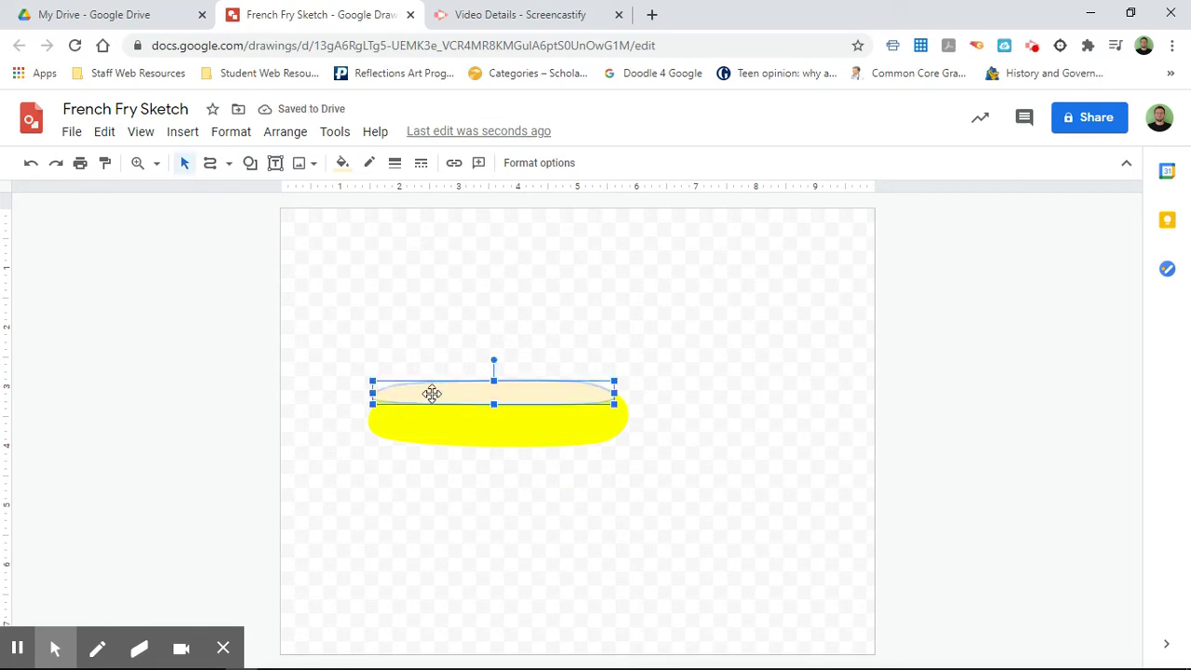
# Nudge the pale strip slightly to the right, keeping it along the upper edge of the bright yellow shape.
pyautogui.click(317, 344)
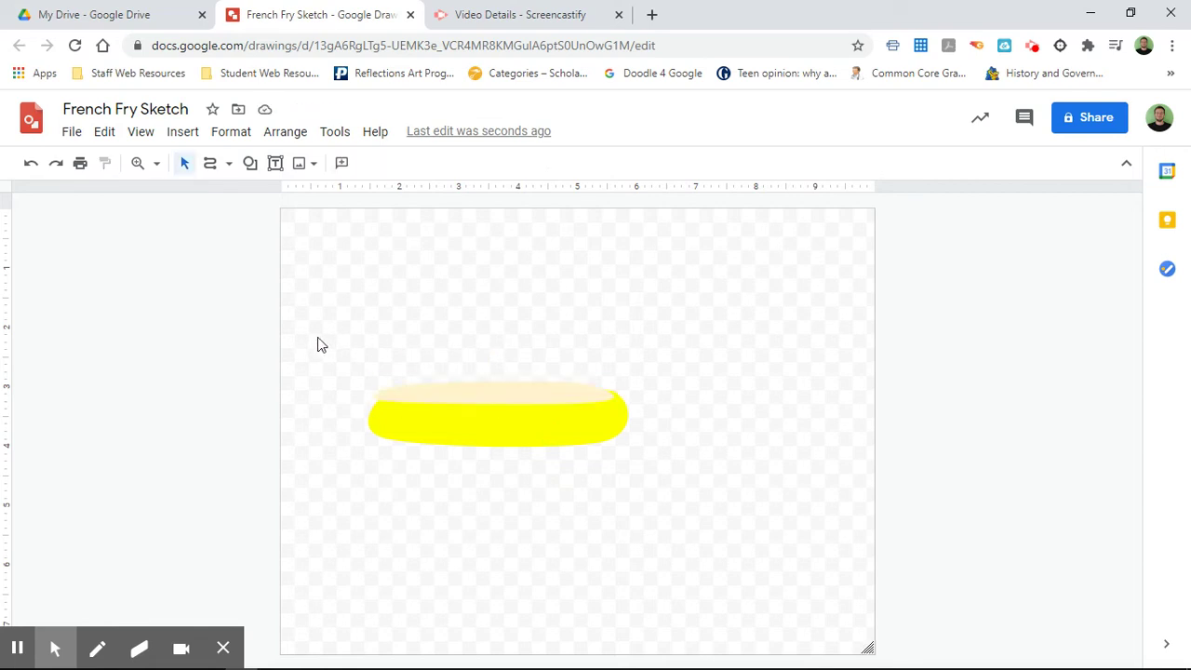
pyautogui.click(463, 392)
pyautogui.press('Down')
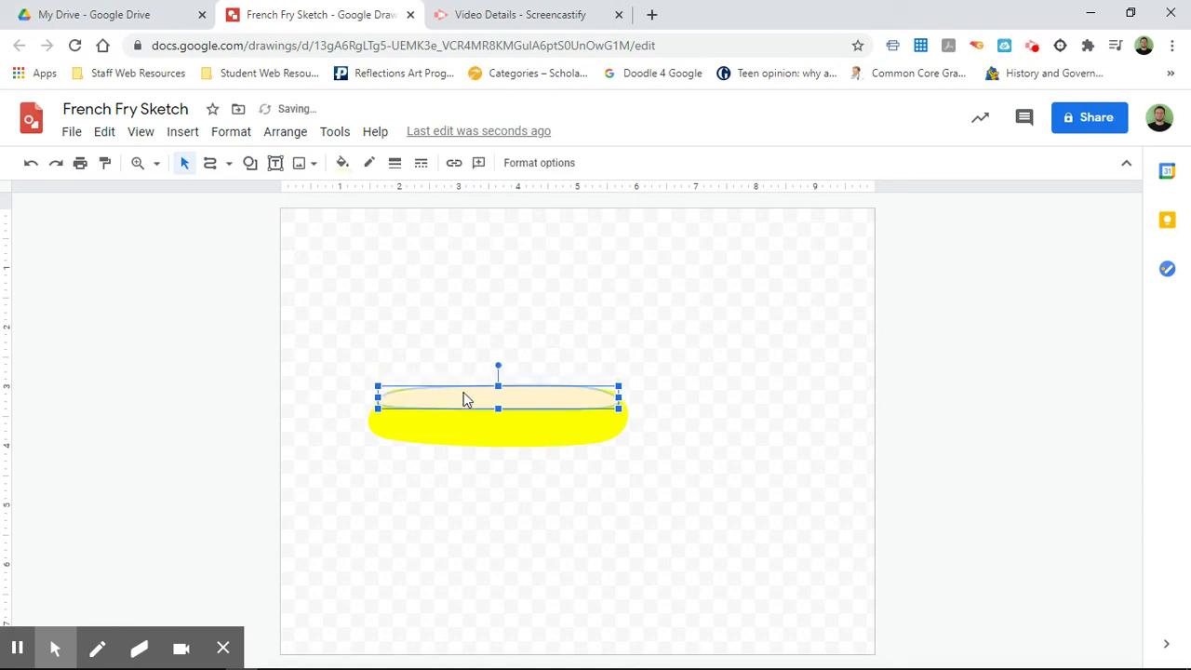
pyautogui.click(651, 462)
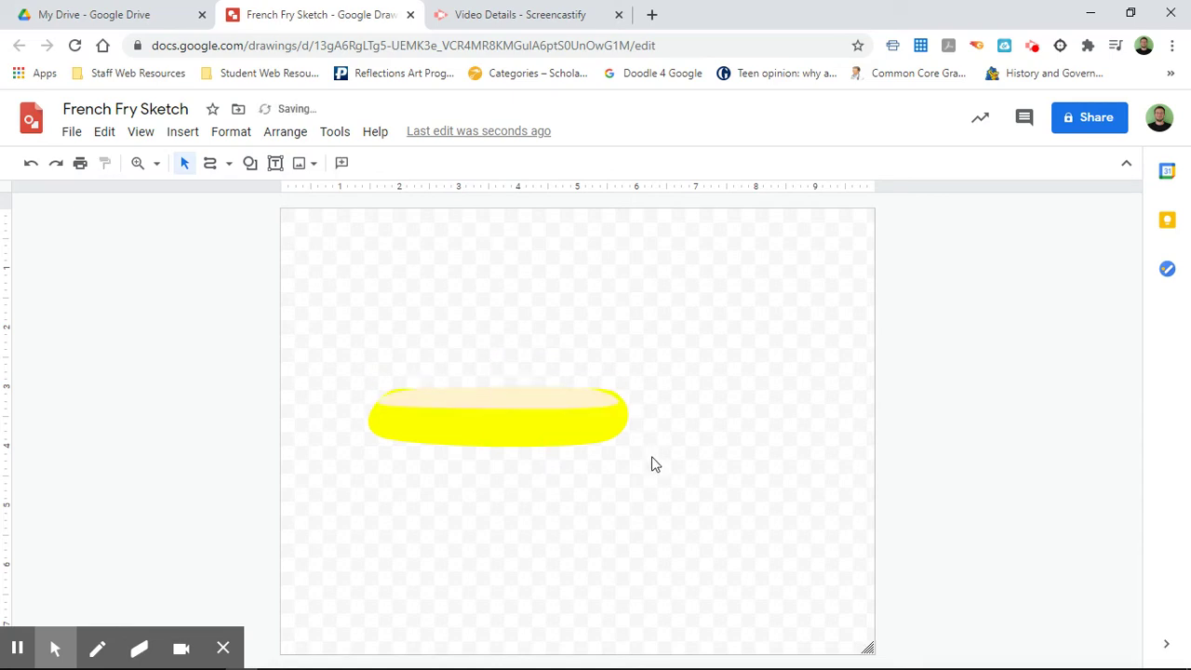
pyautogui.click(496, 408)
pyautogui.press('Up')
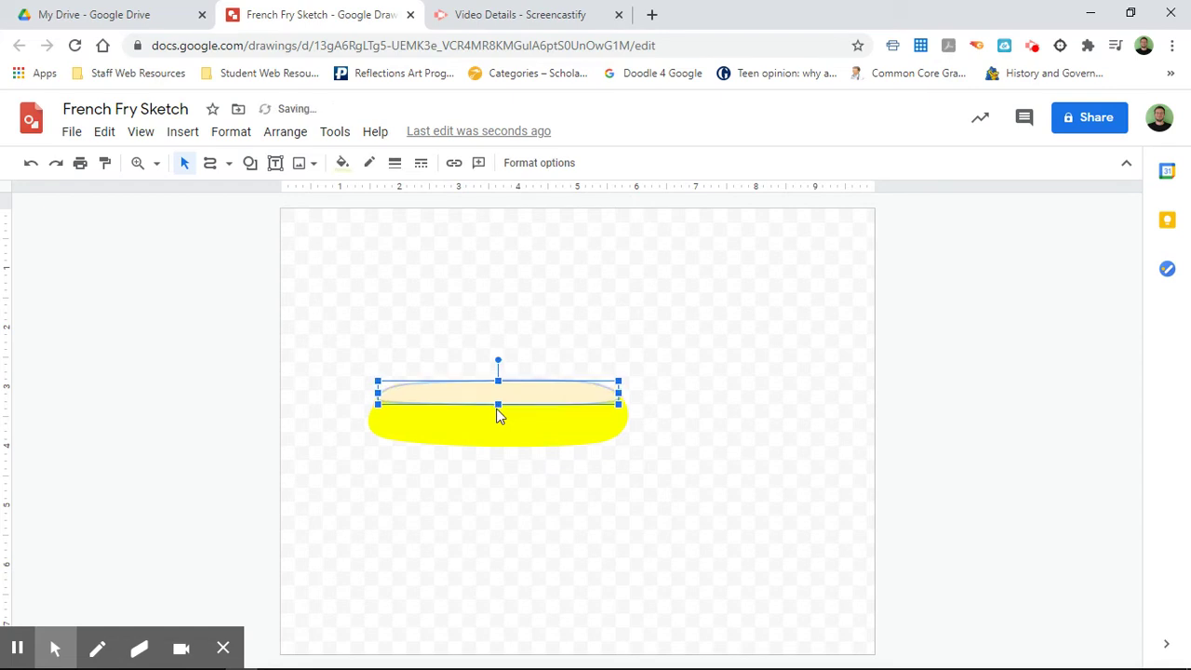
pyautogui.click(757, 472)
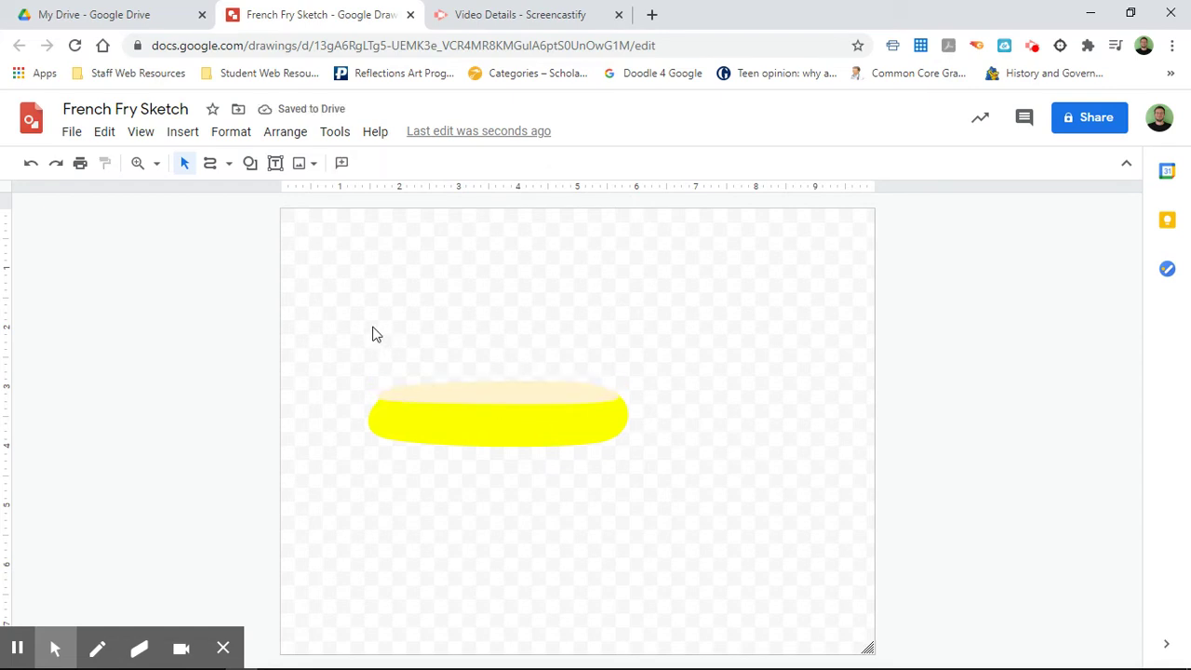
# Fill both the pale strip and the bright yellow shape with red.
pyautogui.moveTo(363, 371); pyautogui.dragTo(566, 528)
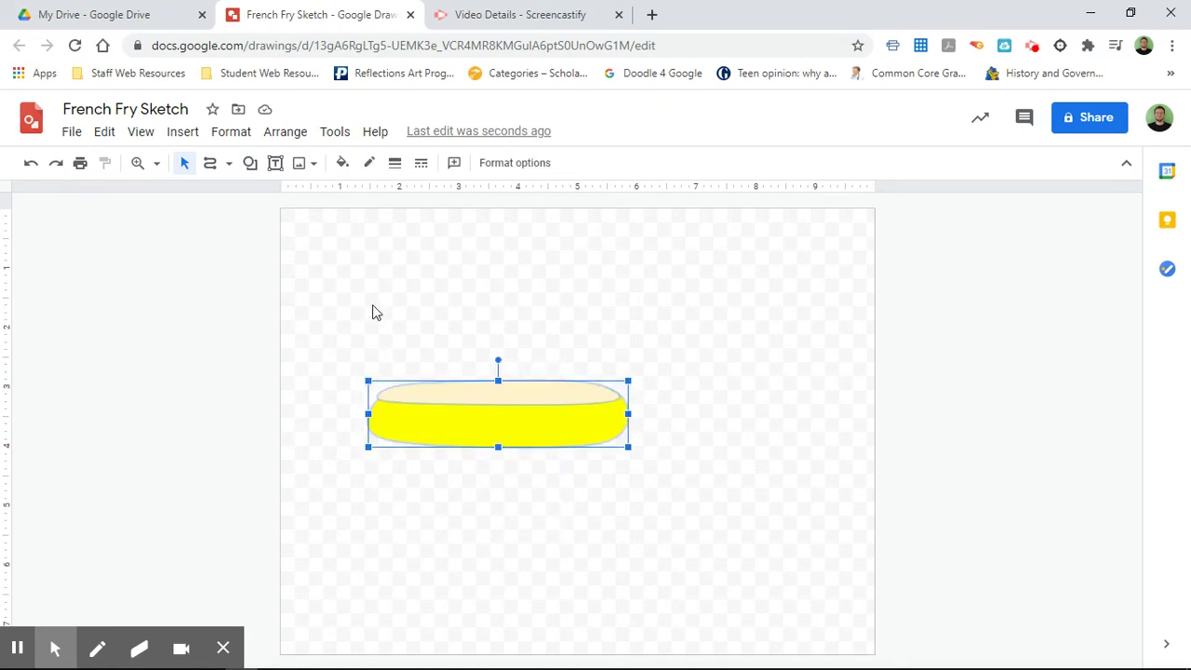
pyautogui.click(343, 163)
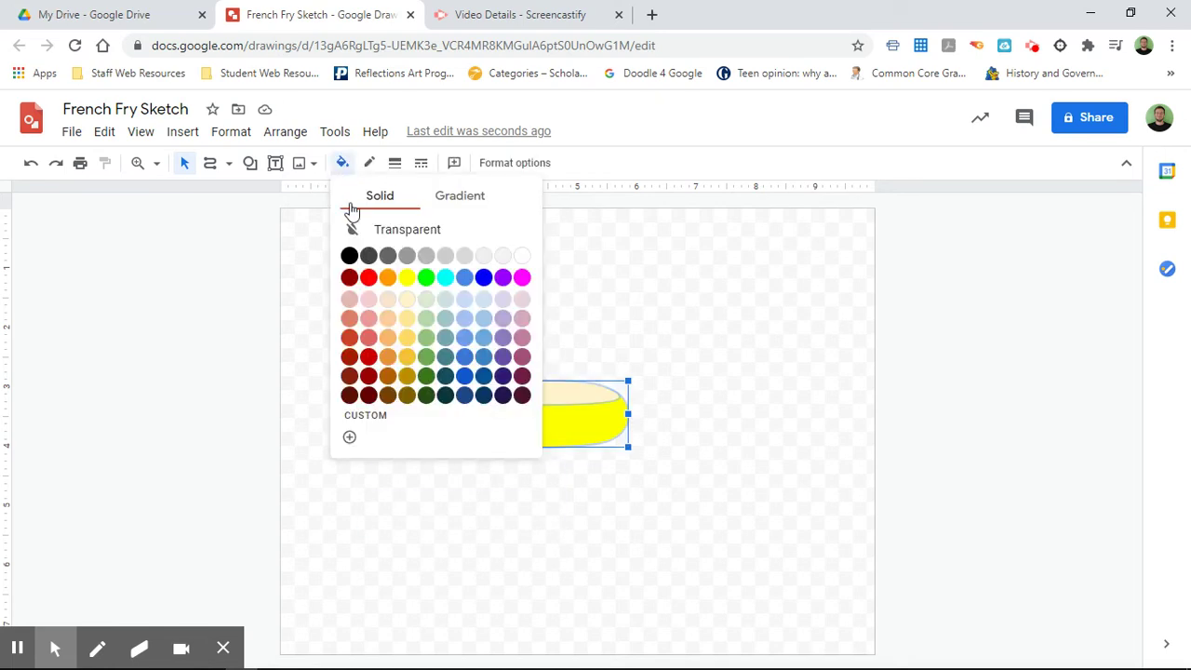
pyautogui.click(368, 277)
pyautogui.click(418, 498)
# Recolour the upper strip in a lighter shade of red so it contrasts with the red shape below.
pyautogui.click(475, 392)
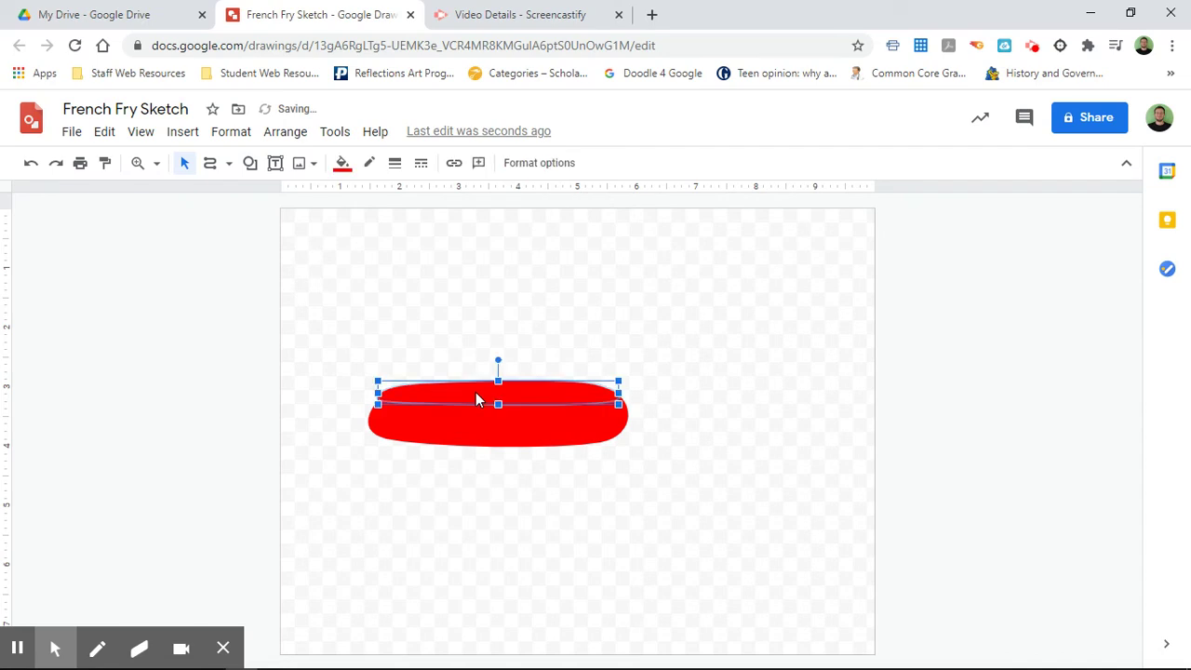
pyautogui.click(342, 163)
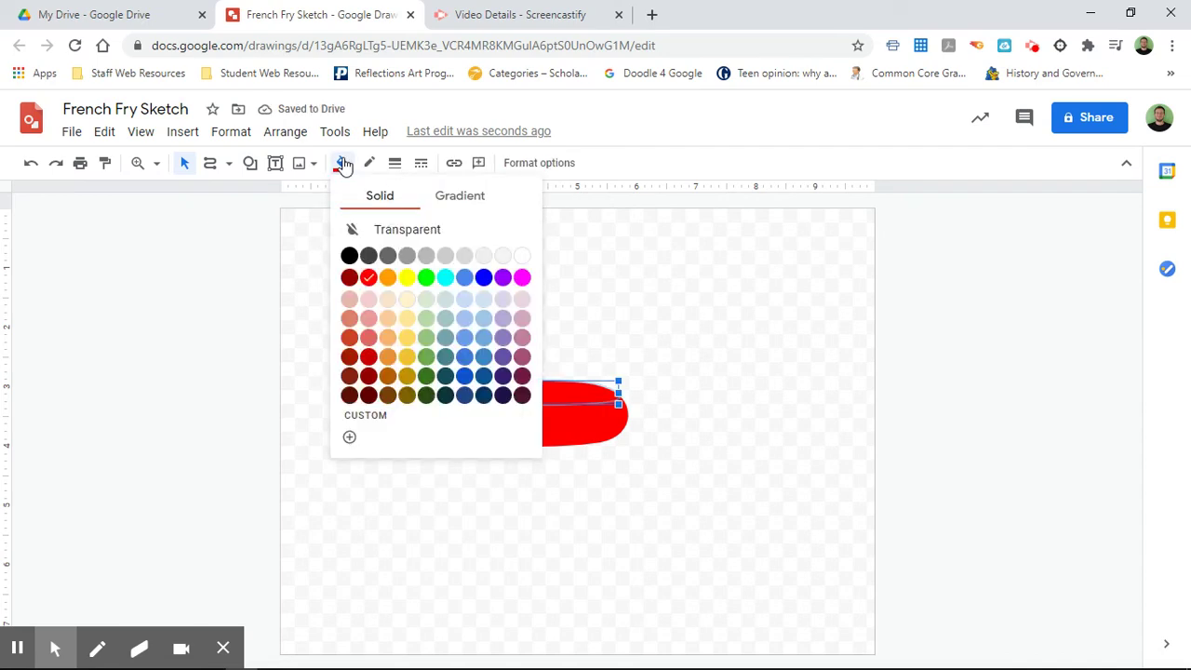
pyautogui.click(369, 321)
pyautogui.click(417, 569)
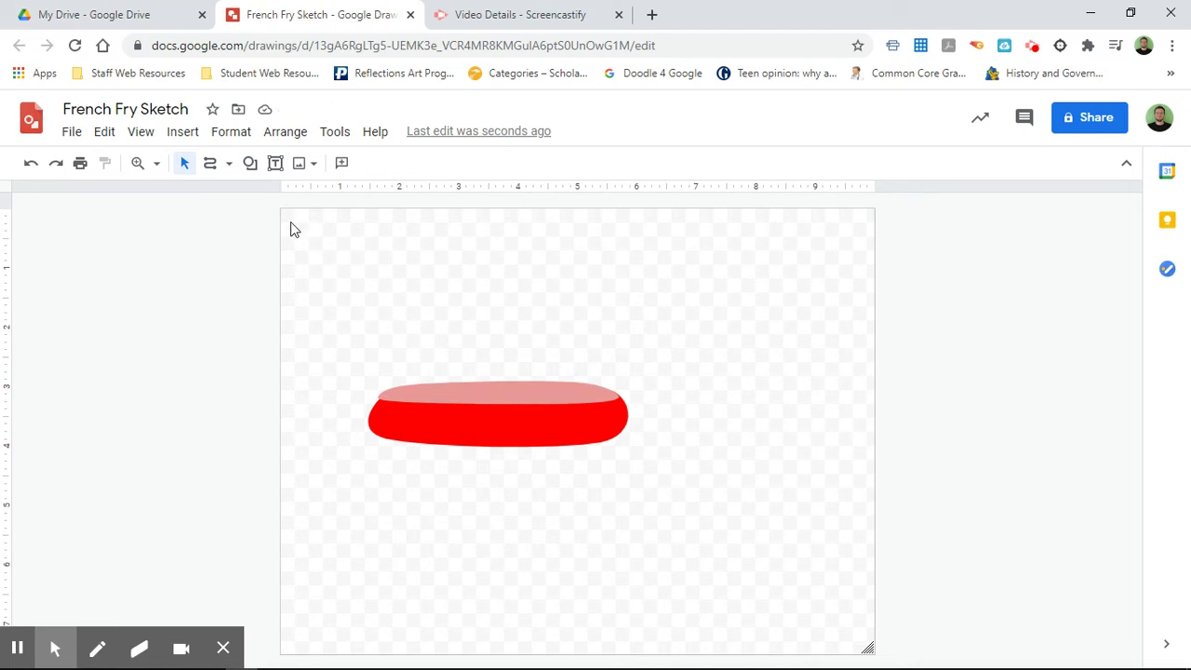
# Draw a narrow upright rectangle rising from the upper edge of the light red strip and fill it with pale yellow.
pyautogui.click(250, 163)
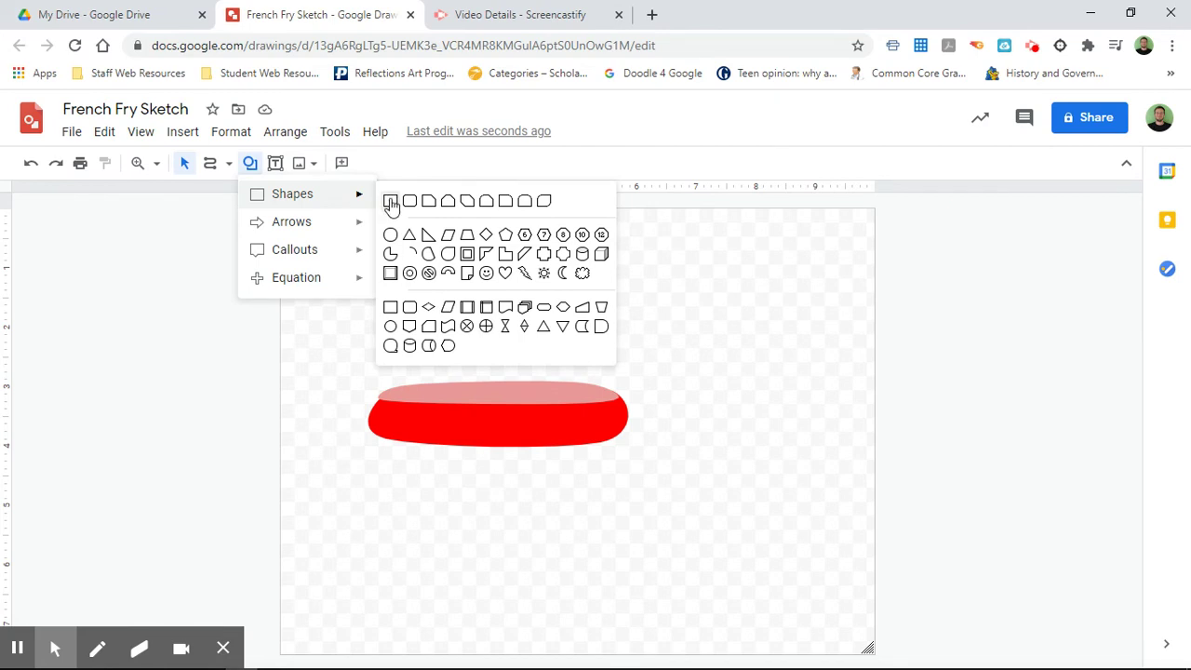
pyautogui.click(391, 200)
pyautogui.moveTo(462, 384)
pyautogui.mouseDown()
pyautogui.moveTo(549, 325)
pyautogui.moveTo(474, 313)
pyautogui.moveTo(471, 300)
pyautogui.mouseUp()
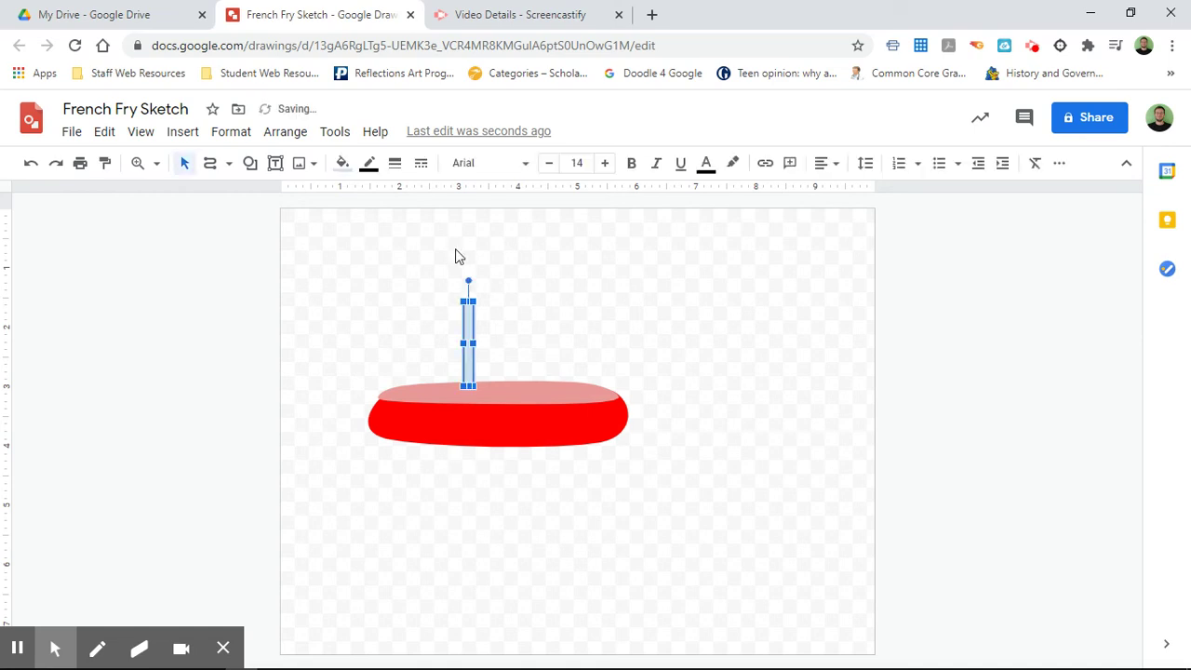
pyautogui.click(342, 165)
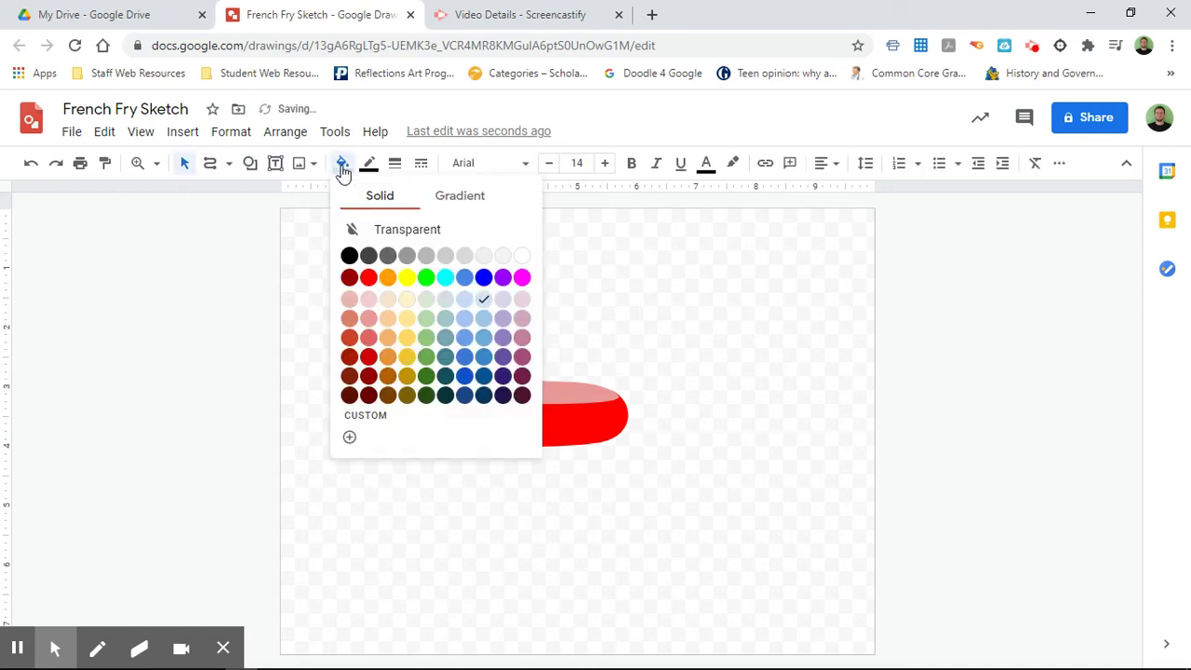
pyautogui.click(406, 300)
pyautogui.click(570, 324)
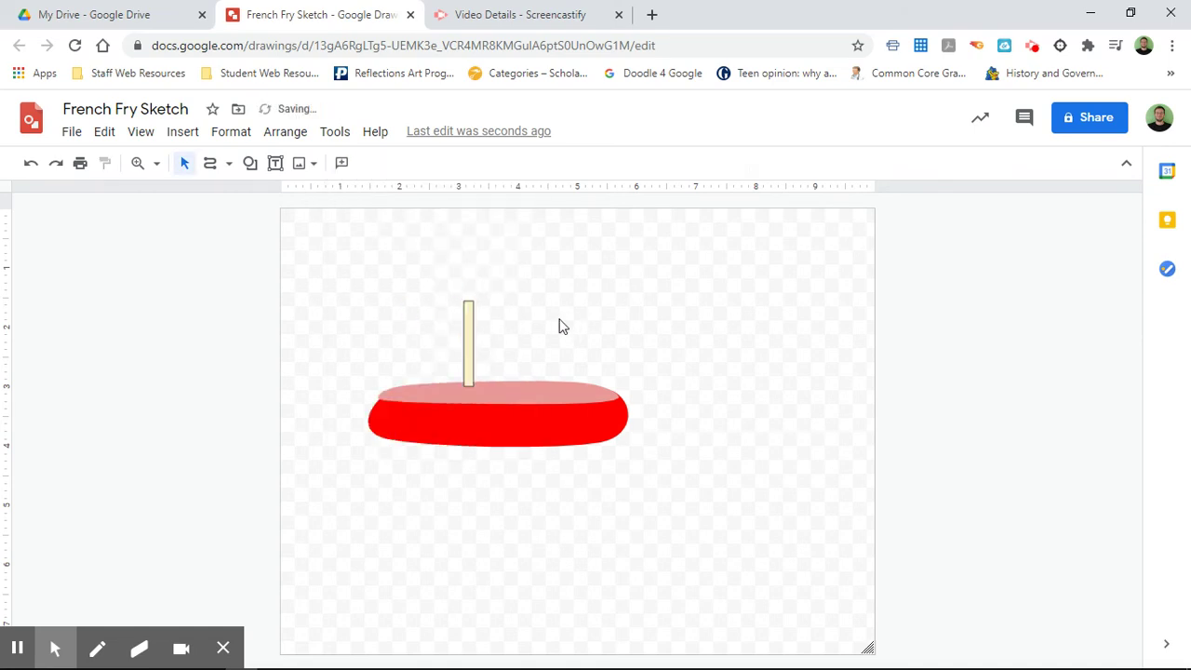
# Give the pale yellow rectangle a bright yellow outline in a dash-dot style.
pyautogui.click(471, 329)
pyautogui.click(369, 168)
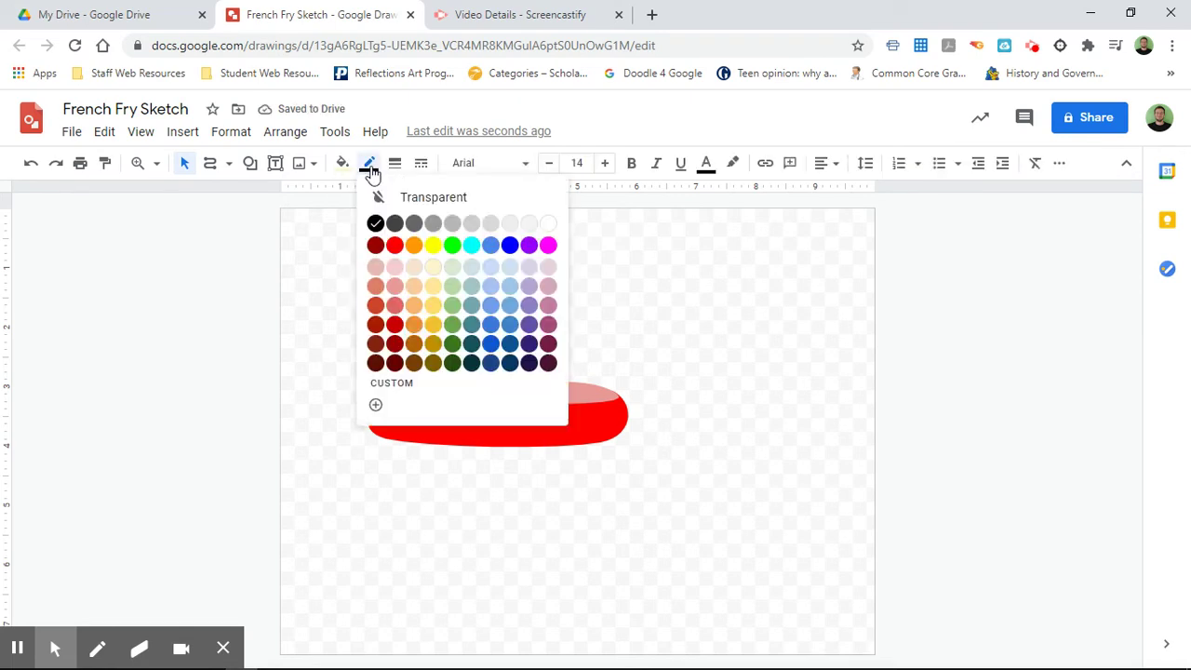
pyautogui.click(433, 245)
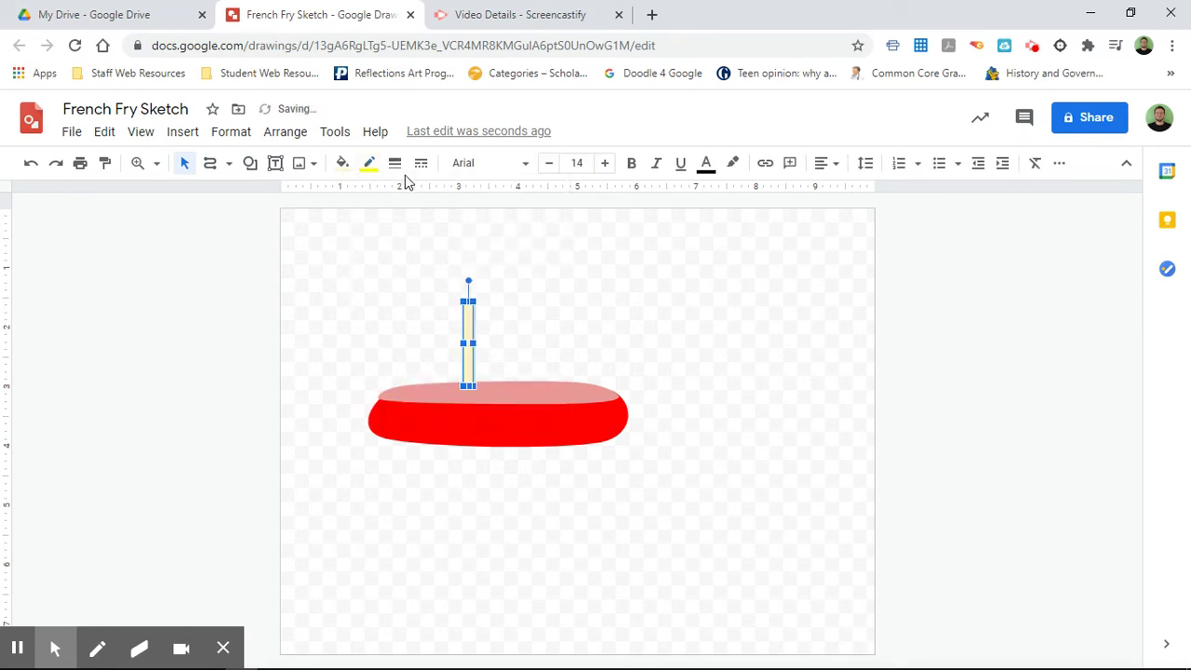
pyautogui.click(397, 165)
pyautogui.click(423, 167)
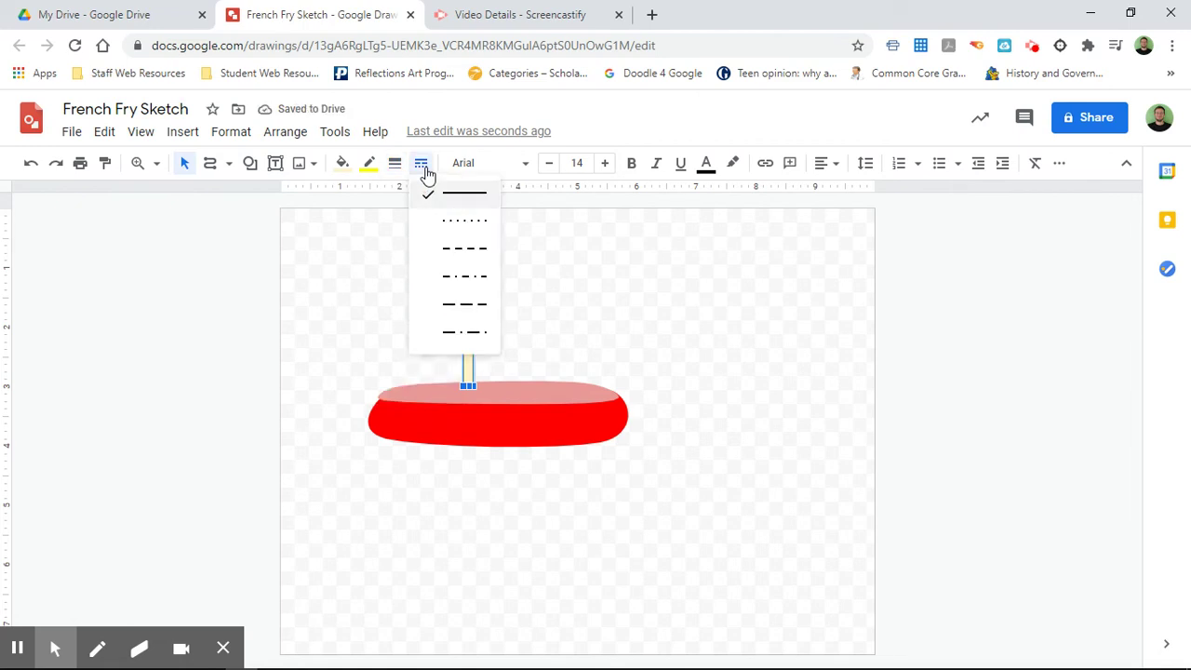
pyautogui.click(465, 278)
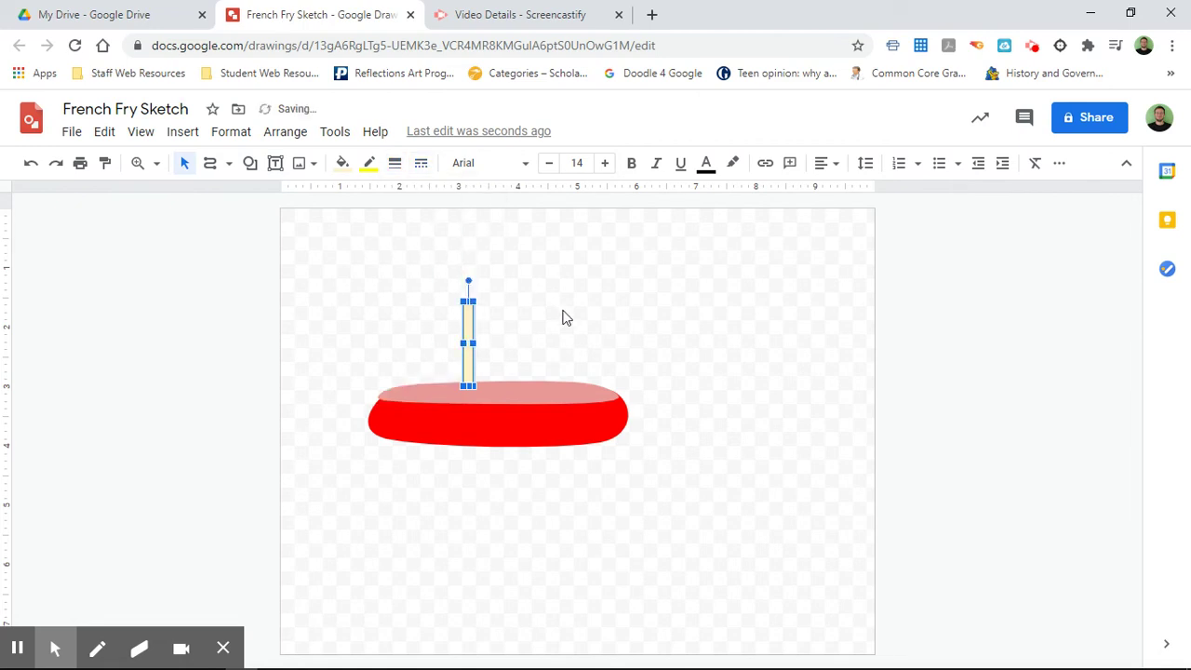
pyautogui.click(560, 317)
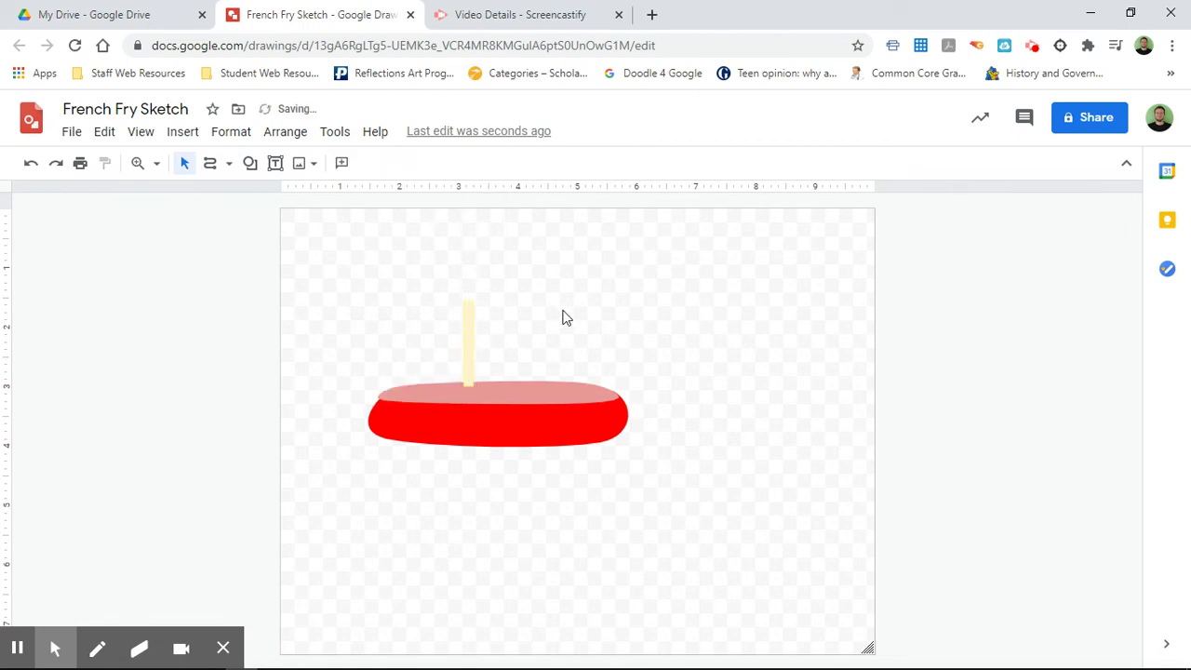
# Tilt the pale yellow fry to the left and move it down so it overlaps both red shapes.
pyautogui.click(467, 323)
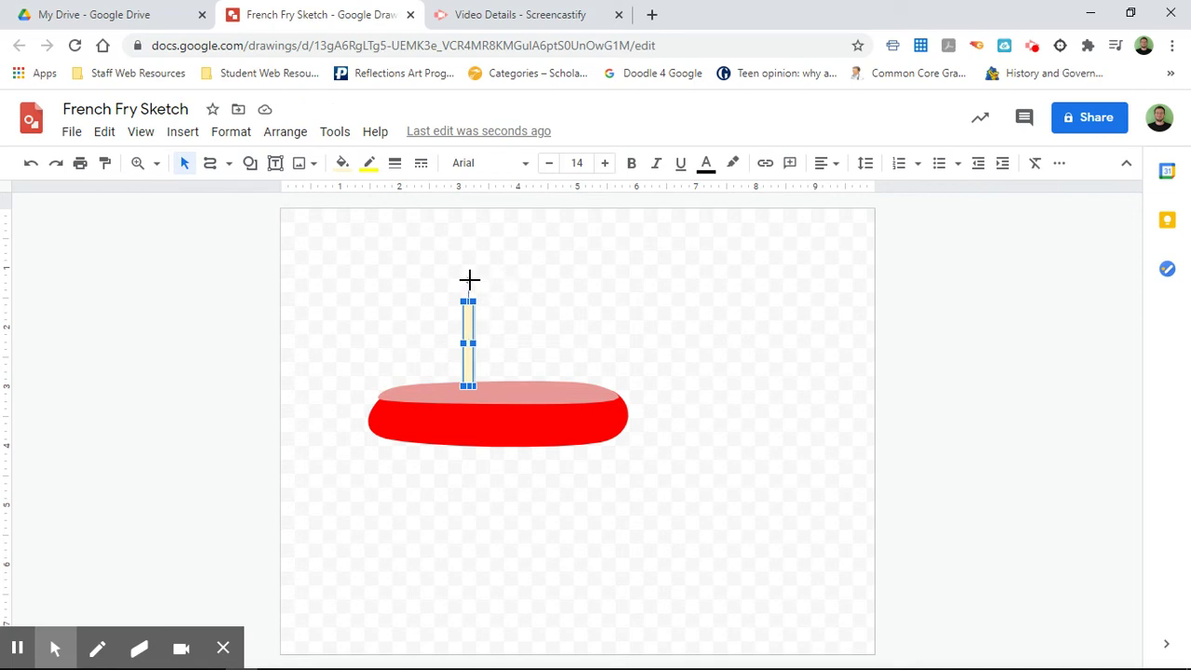
pyautogui.moveTo(469, 279); pyautogui.dragTo(397, 293)
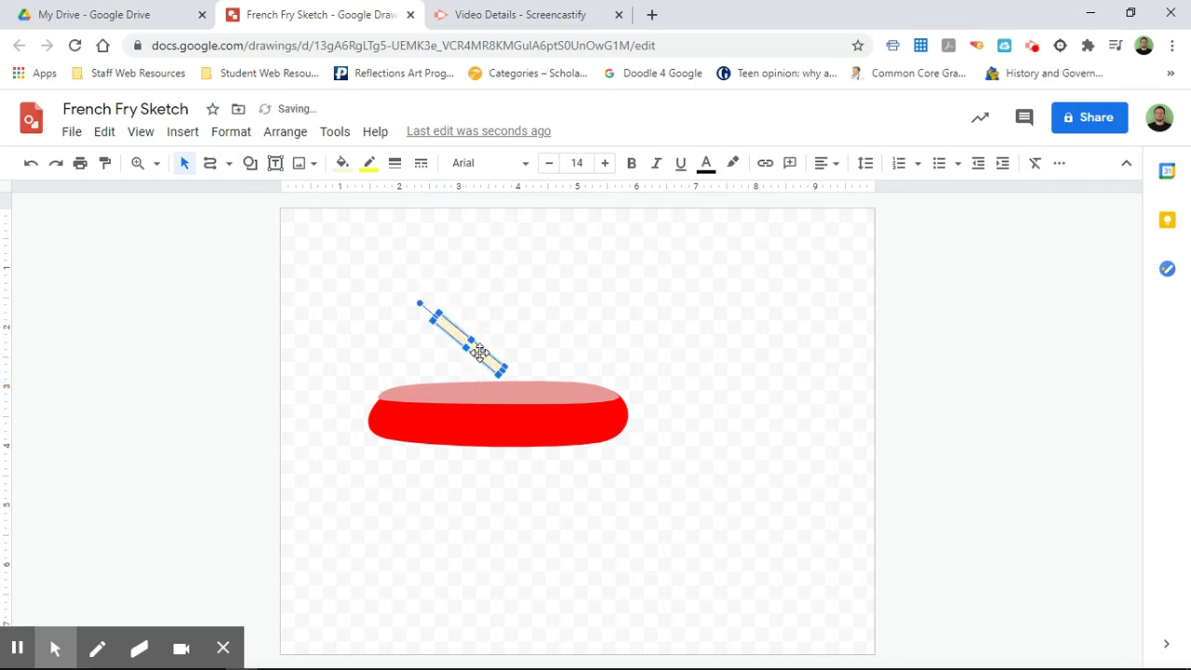
pyautogui.moveTo(476, 357); pyautogui.dragTo(463, 401)
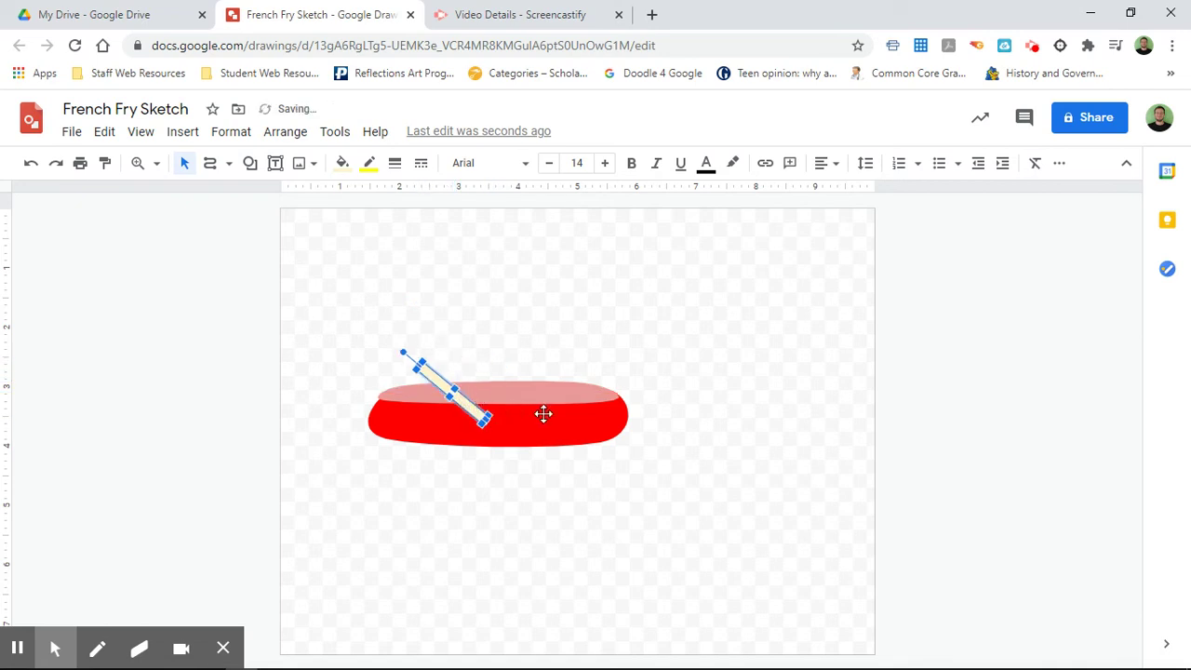
pyautogui.click(590, 491)
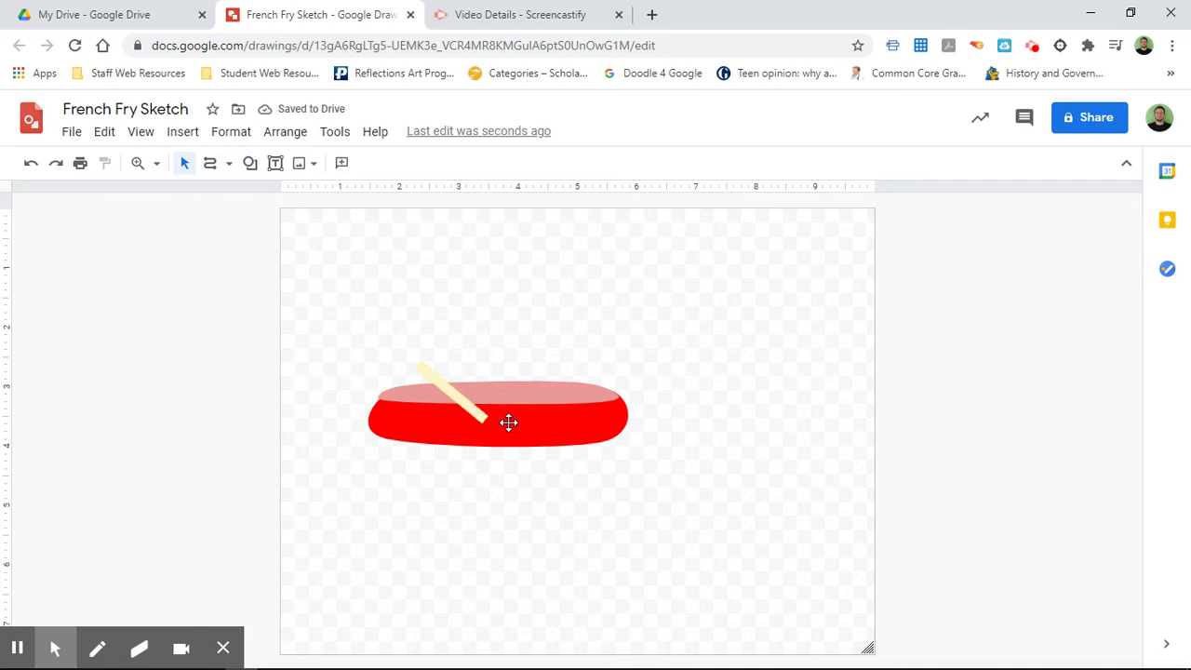
# Send the pale yellow fry backward one level, behind the light red strip.
pyautogui.rightClick(471, 412)
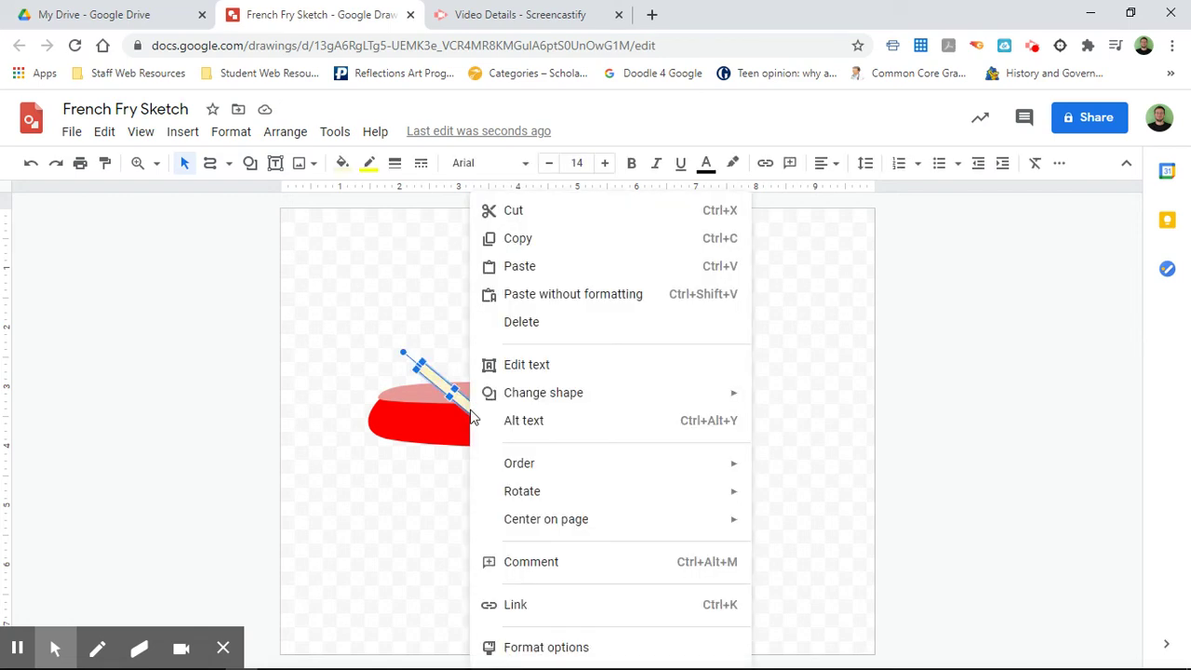
pyautogui.moveTo(545, 467)
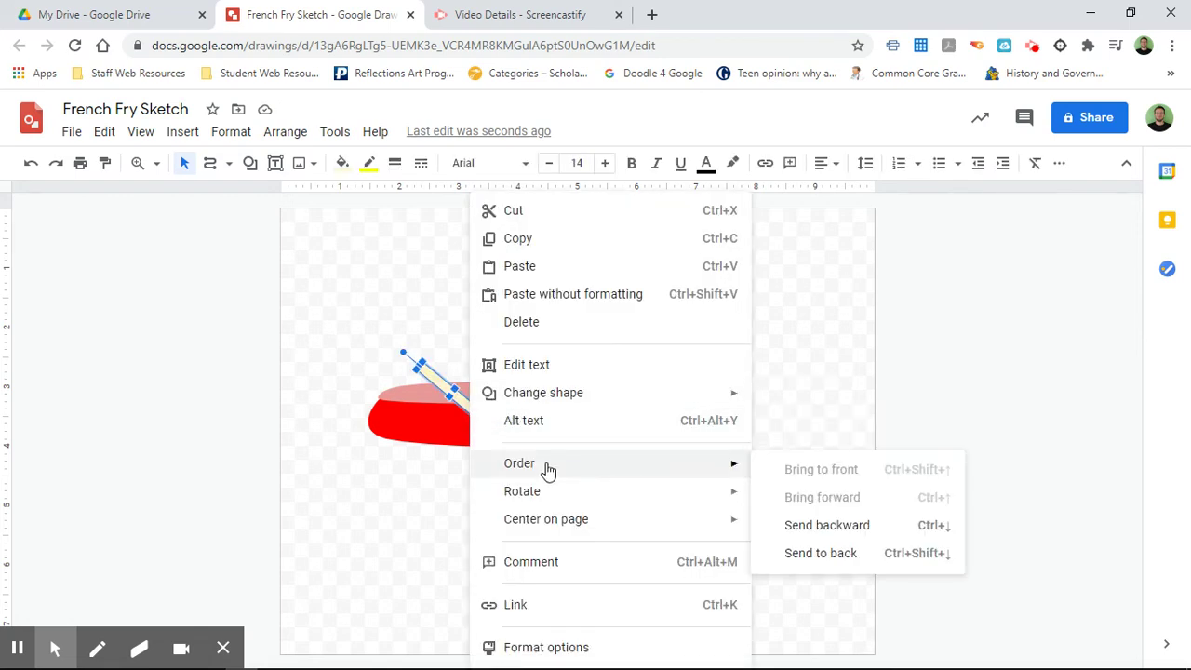
pyautogui.click(799, 525)
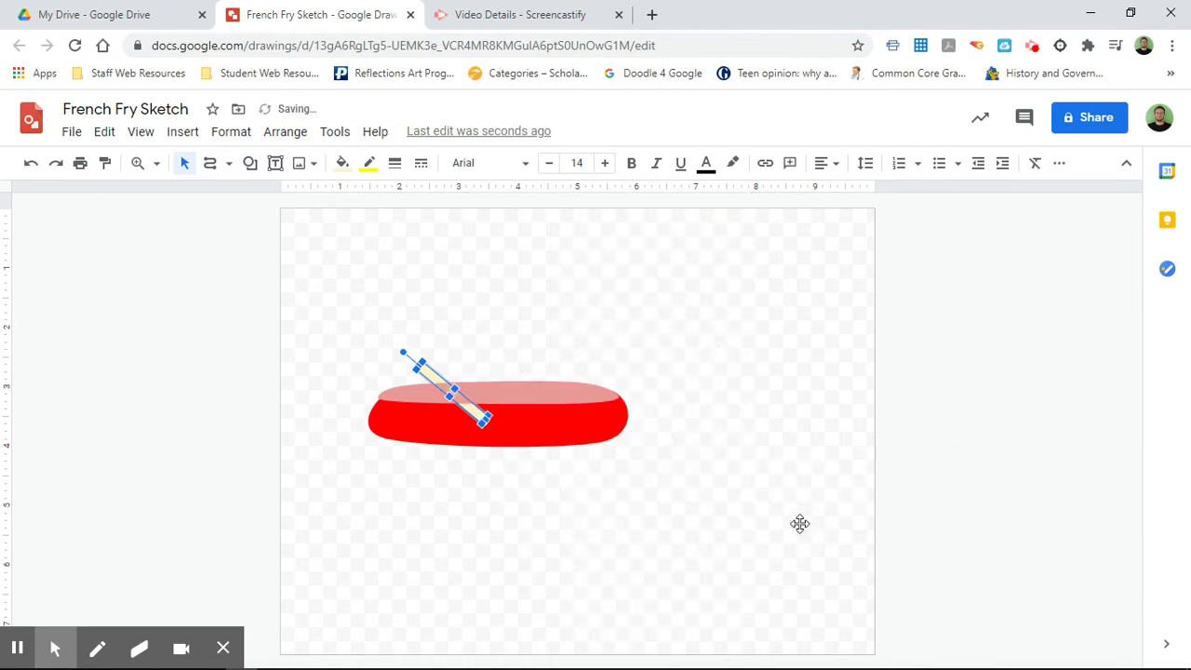
# Bring the bright red shape to the front so it covers the lower end of the fry.
pyautogui.click(512, 430)
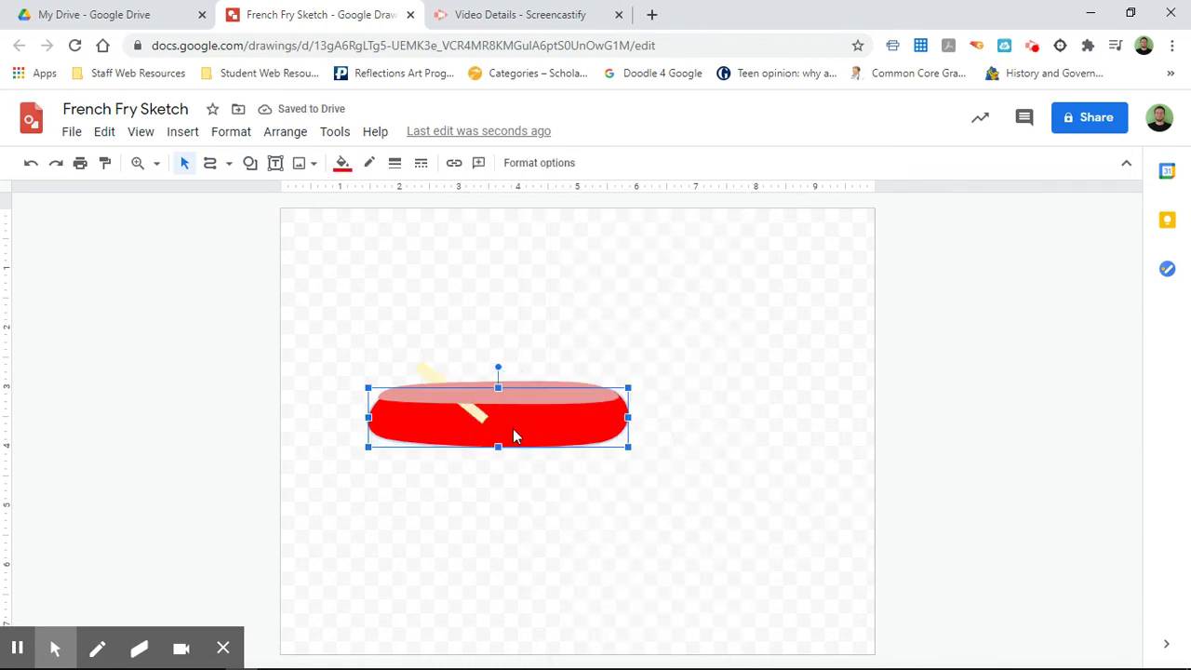
pyautogui.rightClick(513, 433)
pyautogui.moveTo(588, 513)
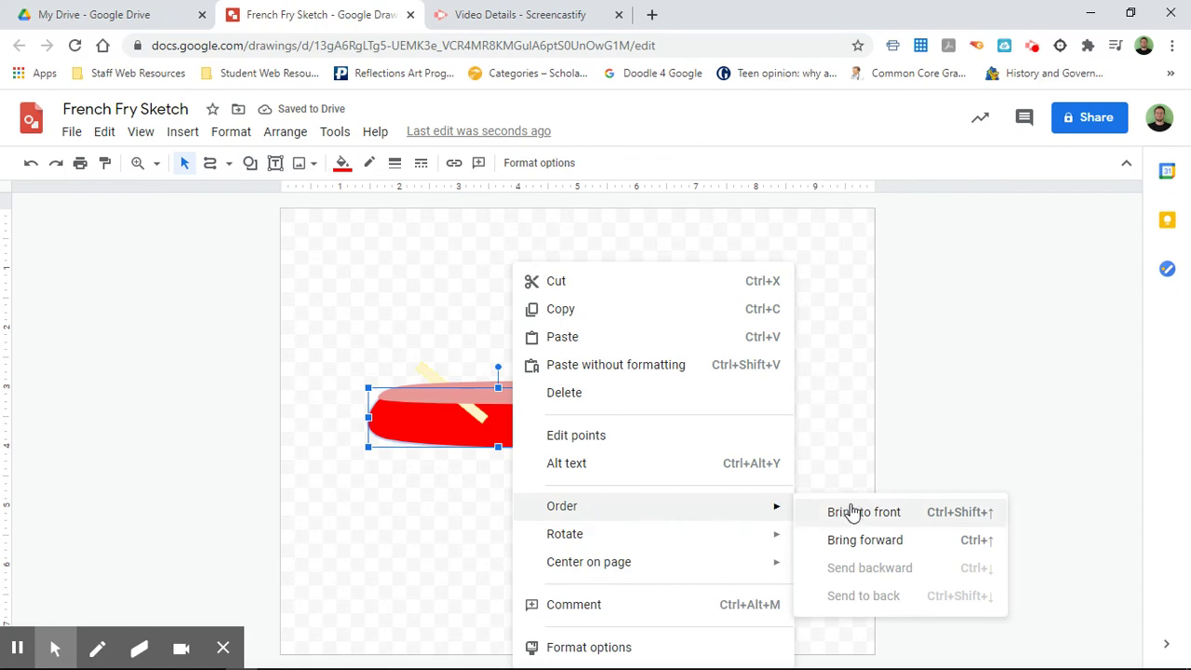
pyautogui.click(851, 512)
pyautogui.click(658, 514)
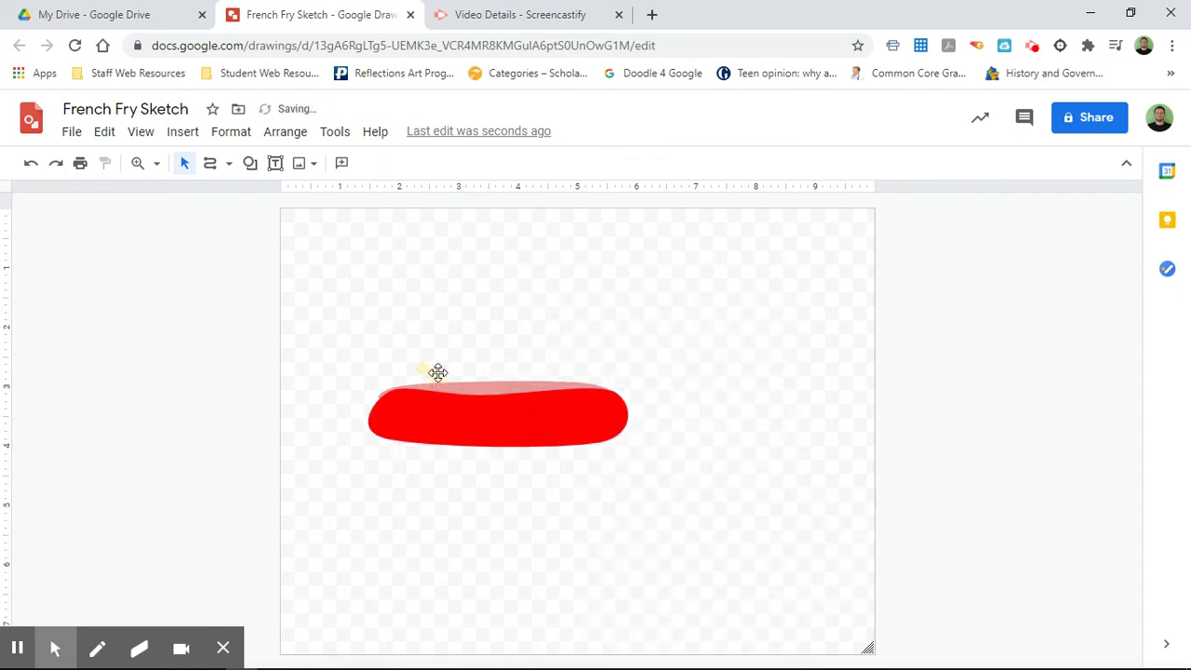
# Bring the fry forward one level so it sits between the light red strip and the bright red front shape.
pyautogui.click(432, 373)
pyautogui.rightClick(433, 373)
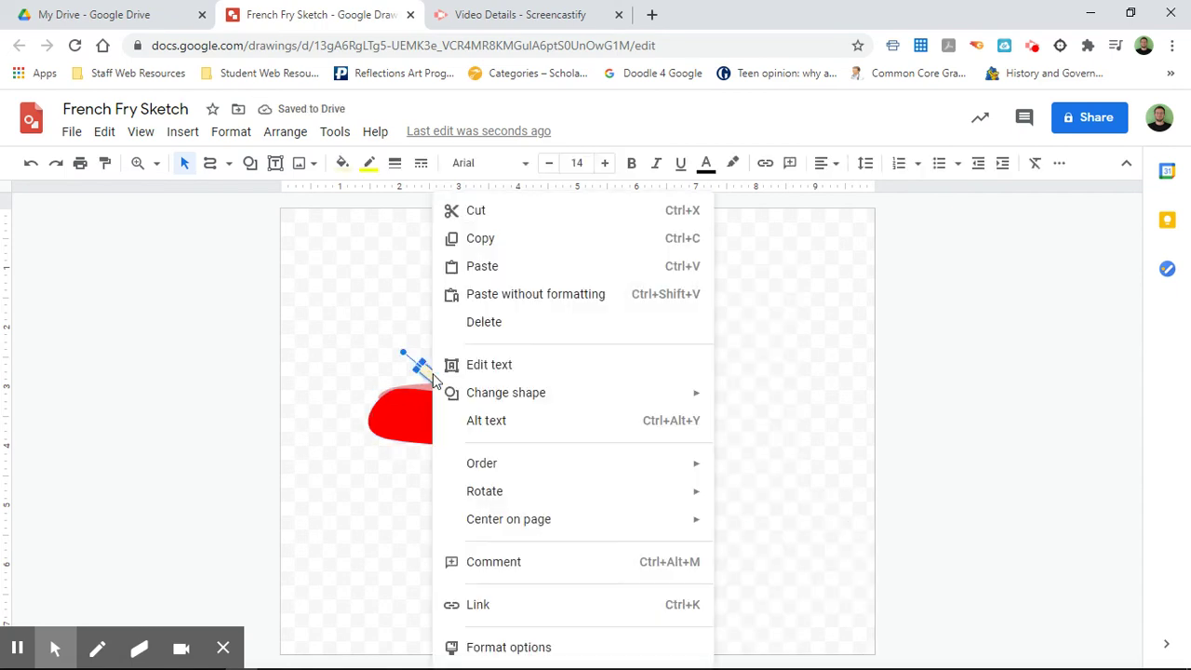
pyautogui.moveTo(492, 468)
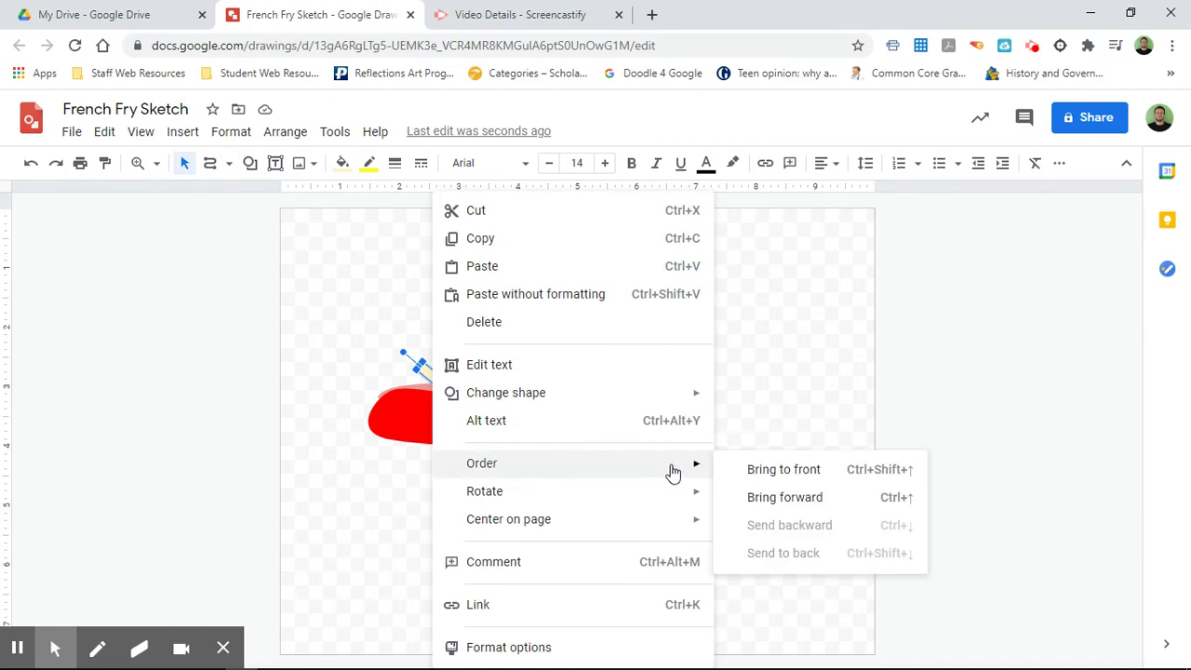
pyautogui.click(777, 500)
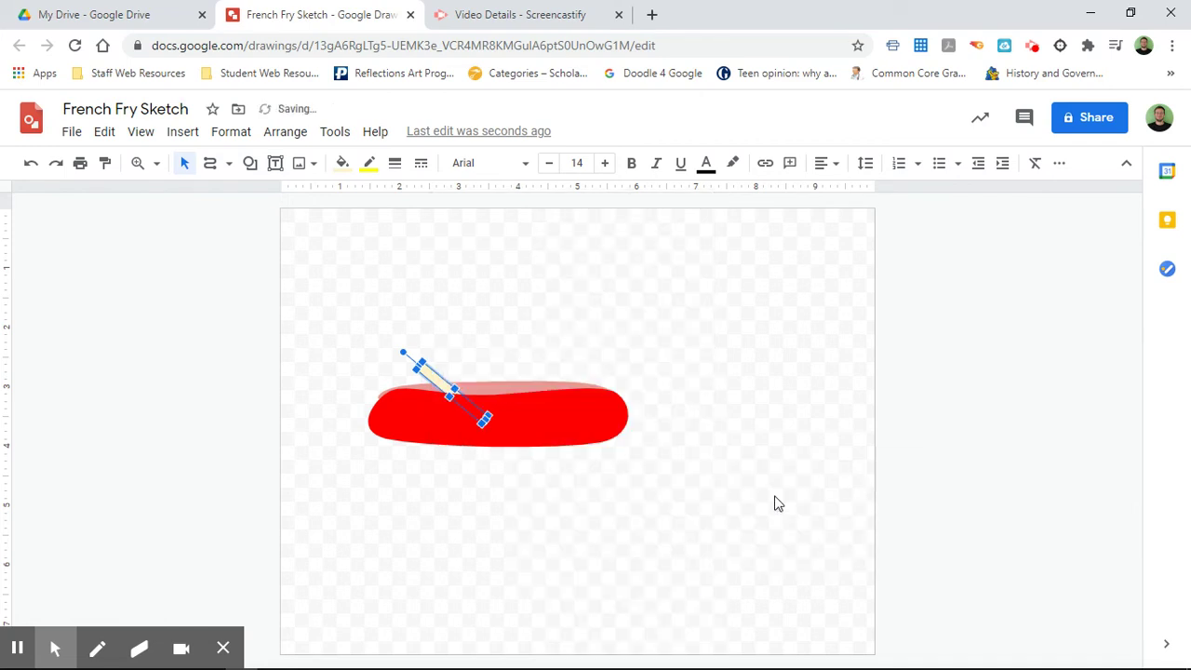
pyautogui.click(666, 527)
# Shift the bright red front shape slightly to the left, relative to the light red strip behind it.
pyautogui.click(510, 436)
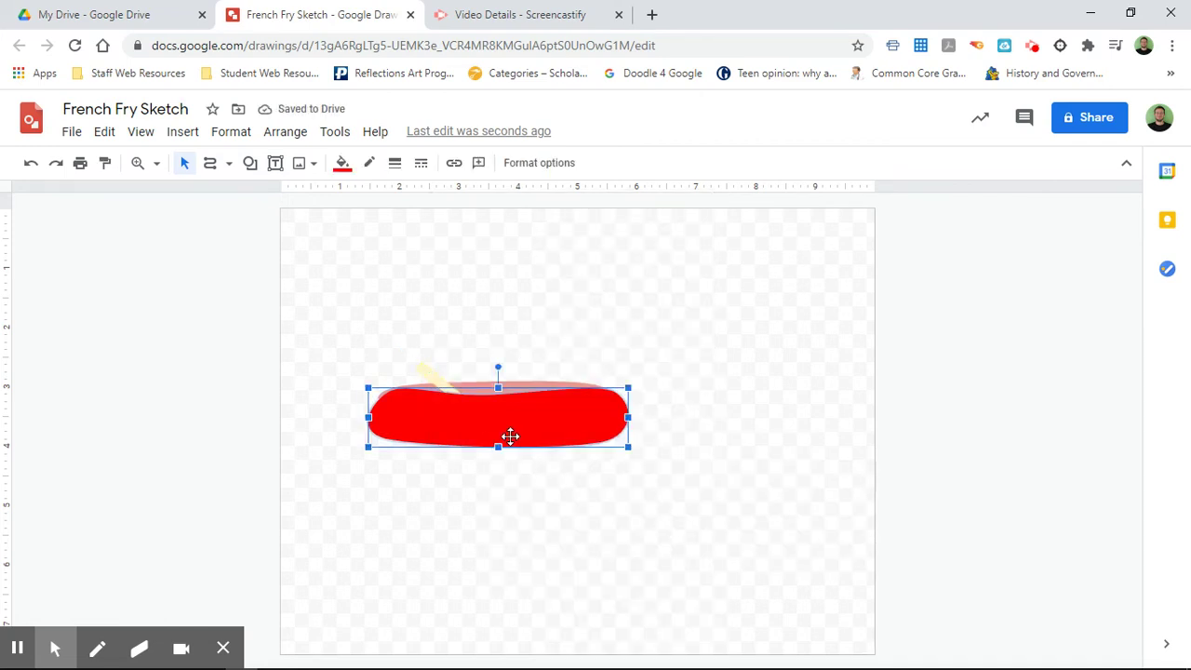
pyautogui.click(712, 540)
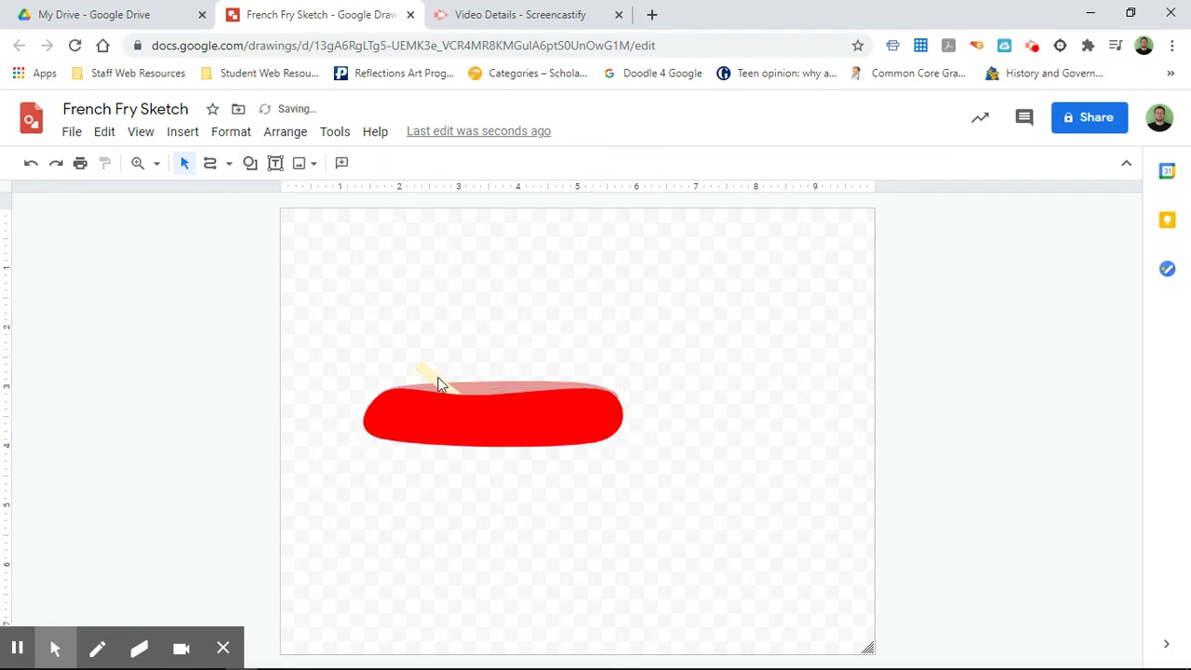
# Copy the pale yellow fry and paste two duplicates of it over the container.
pyautogui.click(140, 175)
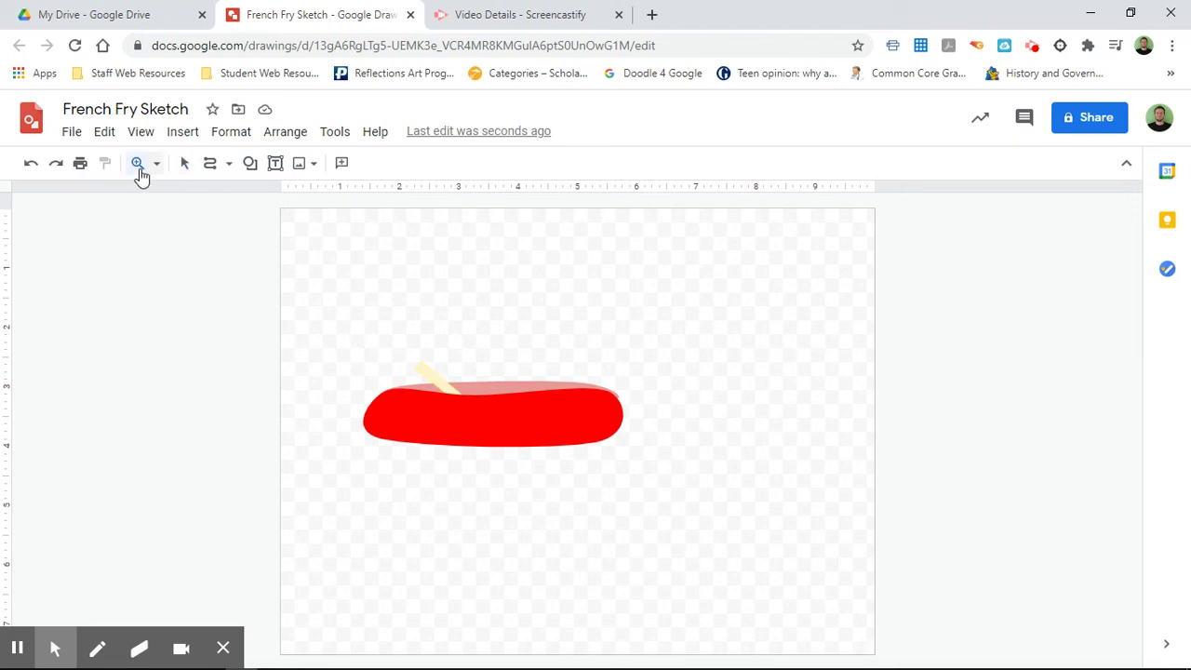
pyautogui.click(405, 340)
pyautogui.click(459, 395)
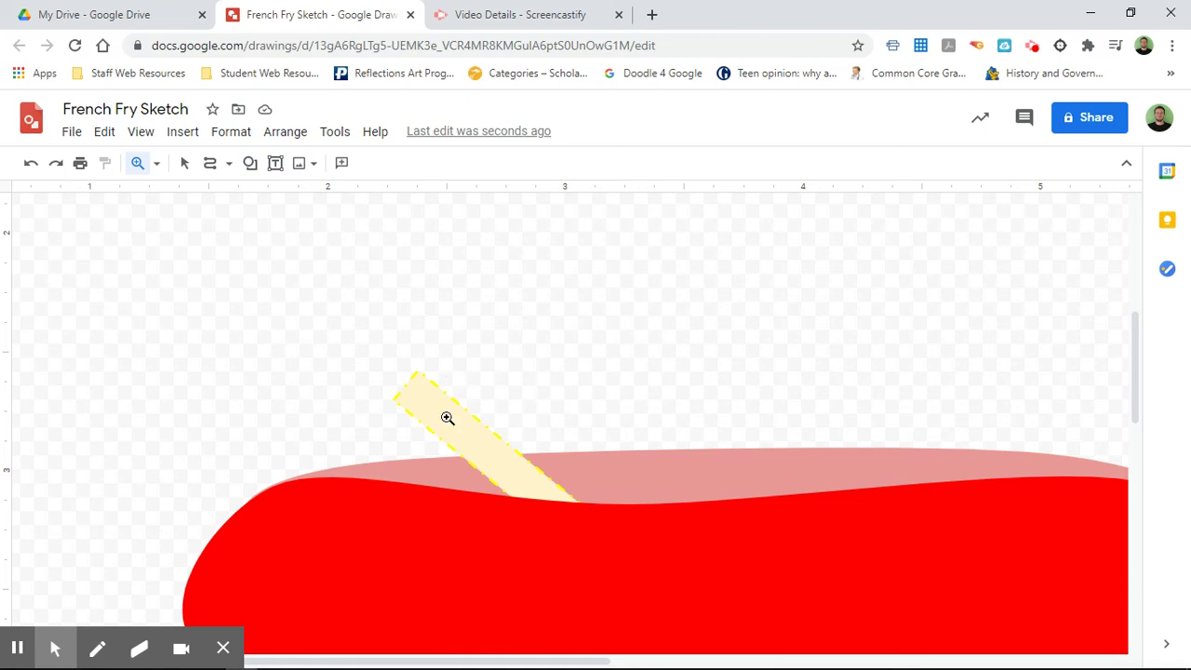
pyautogui.click(184, 164)
pyautogui.click(478, 441)
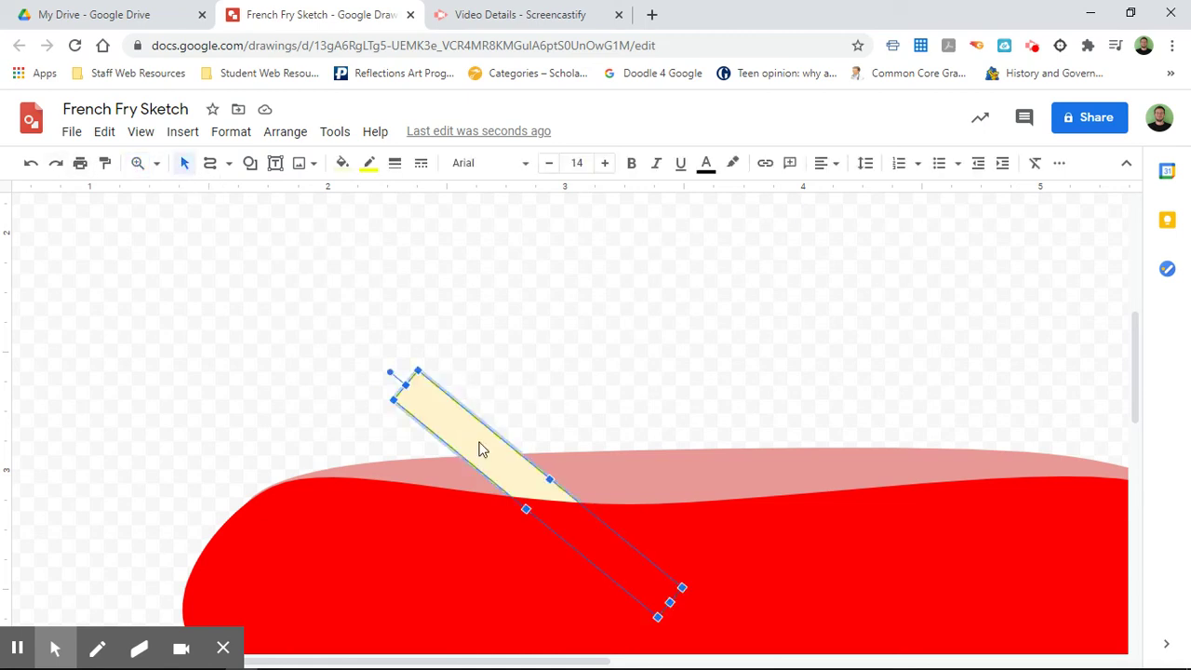
pyautogui.rightClick(480, 449)
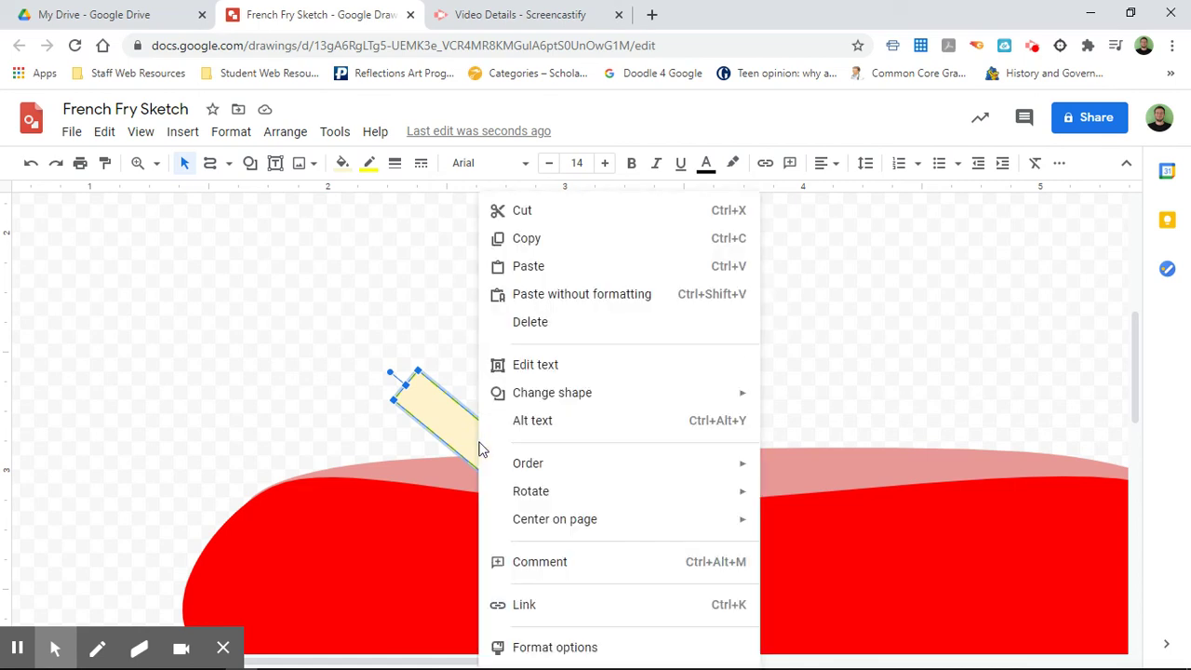
pyautogui.click(546, 242)
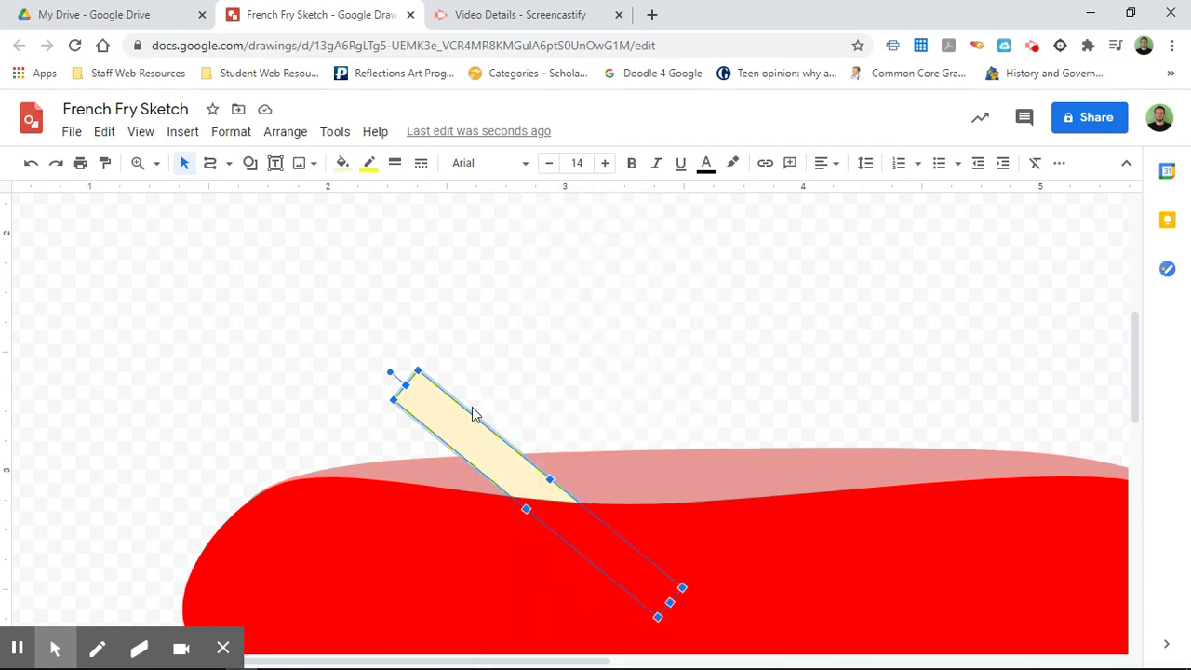
pyautogui.rightClick(468, 451)
pyautogui.click(546, 266)
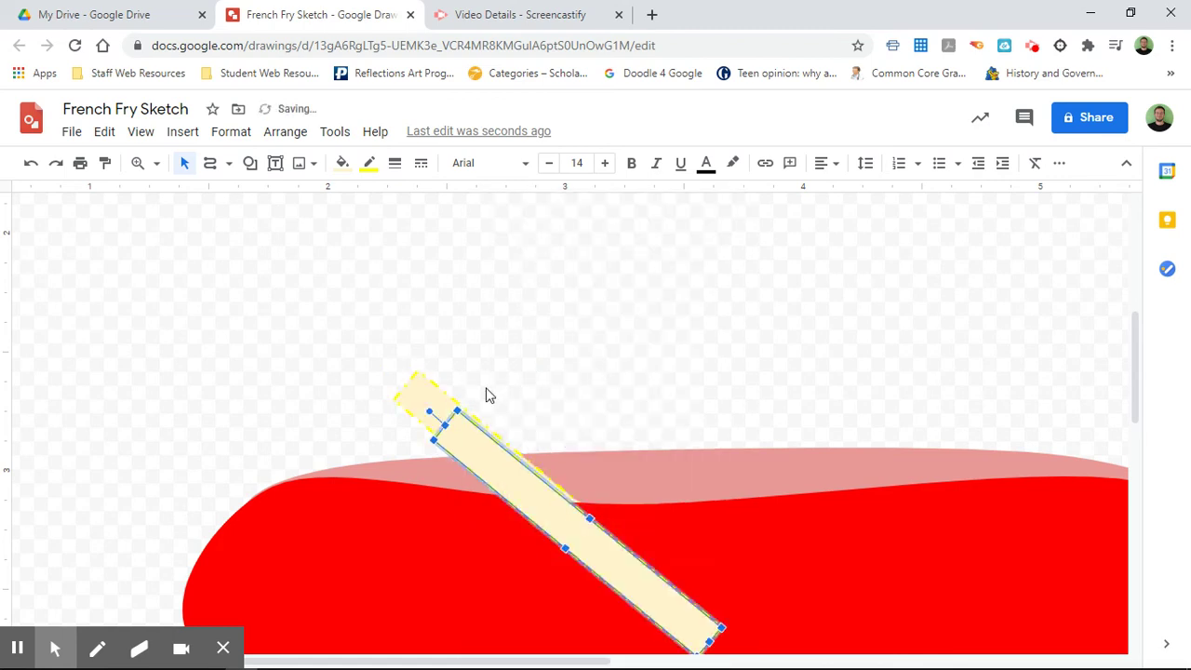
pyautogui.scroll(-2, 485, 396)
pyautogui.press('Down')
pyautogui.press('Right')
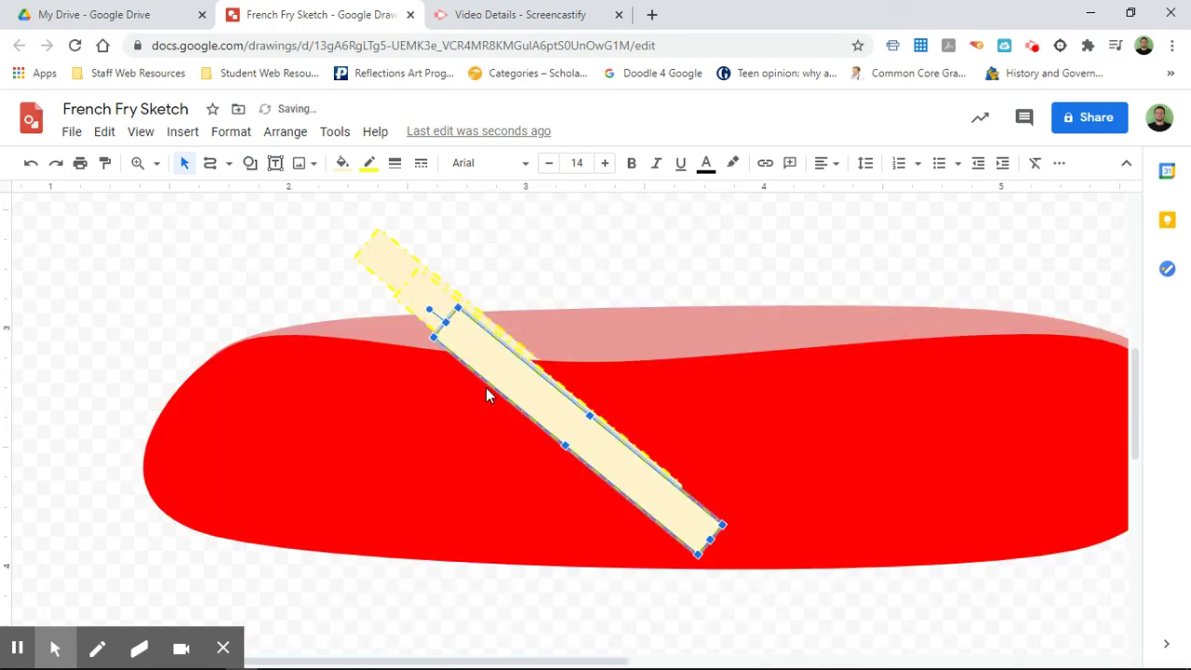
# Spread the two fry copies apart, tilting one to the right and positioning it so it crosses the other copy.
pyautogui.moveTo(548, 401); pyautogui.dragTo(622, 350)
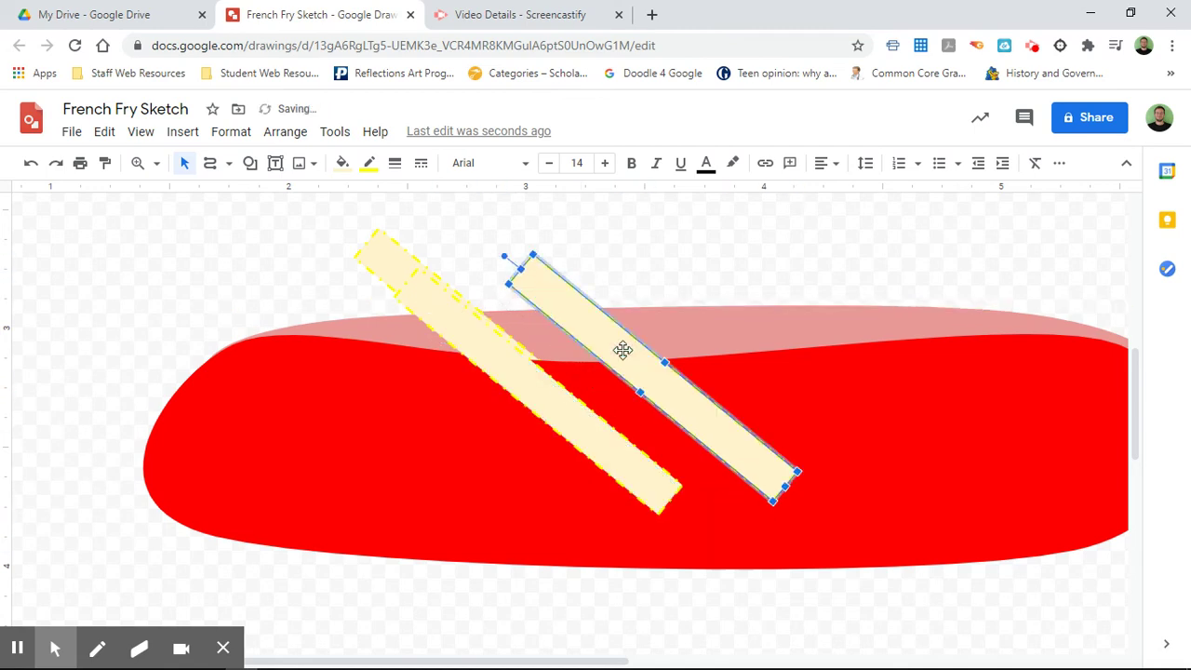
pyautogui.moveTo(538, 390); pyautogui.dragTo(731, 345)
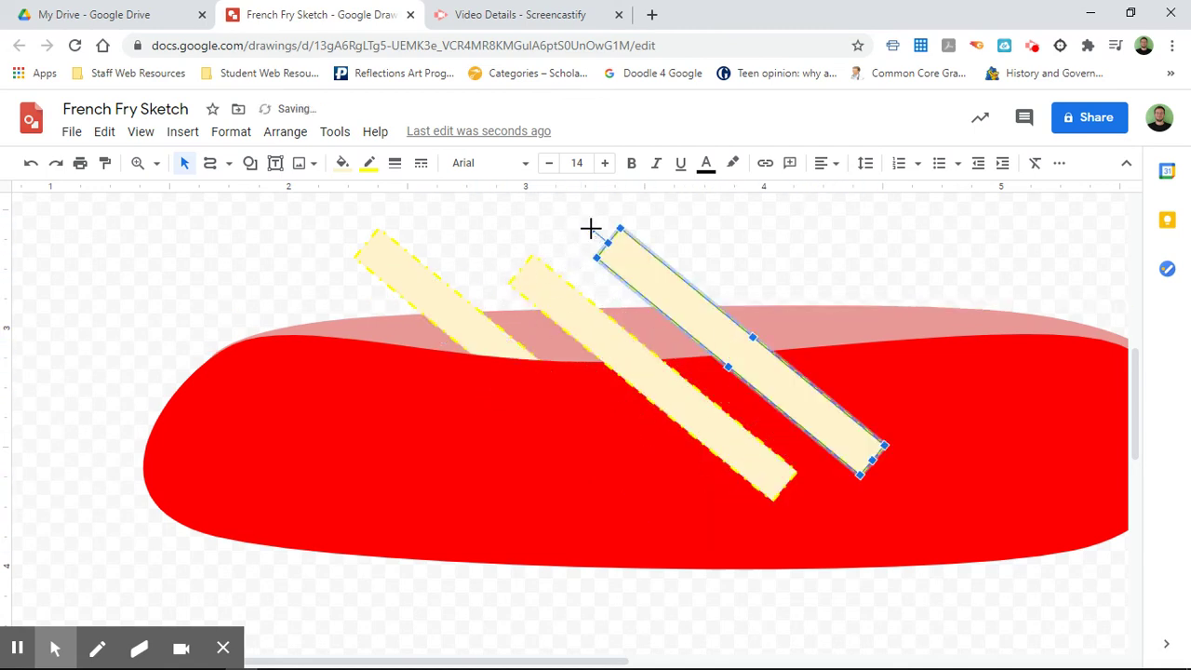
pyautogui.moveTo(593, 228); pyautogui.dragTo(898, 220)
pyautogui.moveTo(789, 311); pyautogui.dragTo(600, 306)
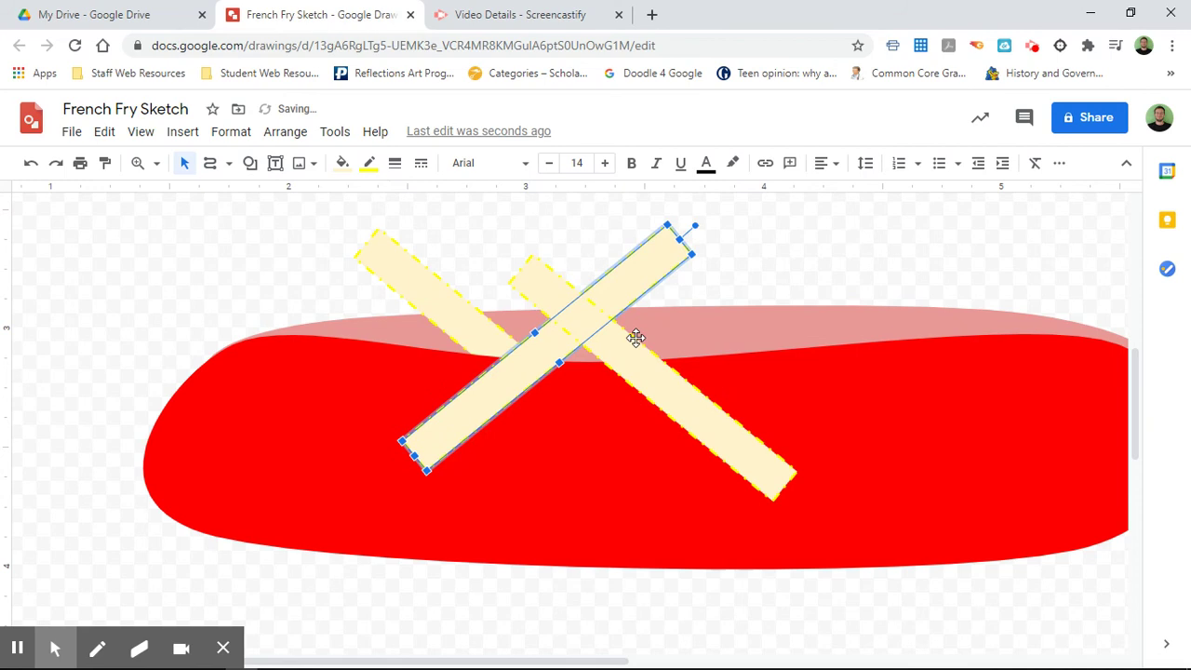
# Rotate the left-leaning fry copy to a flatter angle and move it toward the container's left end.
pyautogui.click(683, 400)
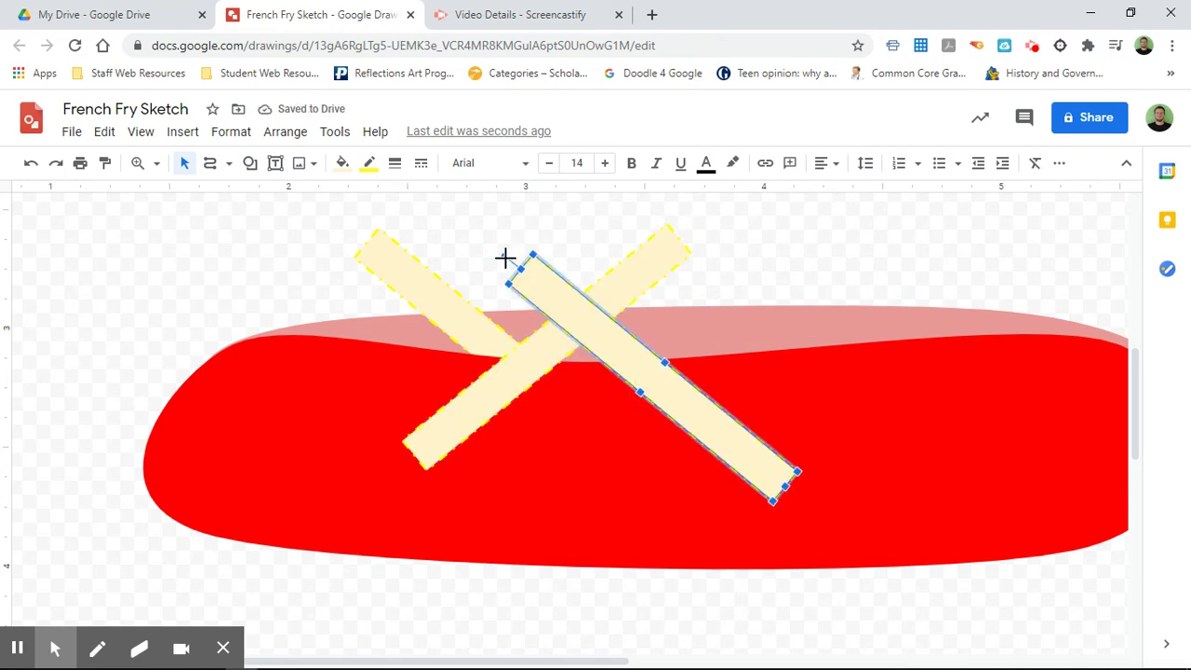
pyautogui.moveTo(505, 258); pyautogui.dragTo(454, 293)
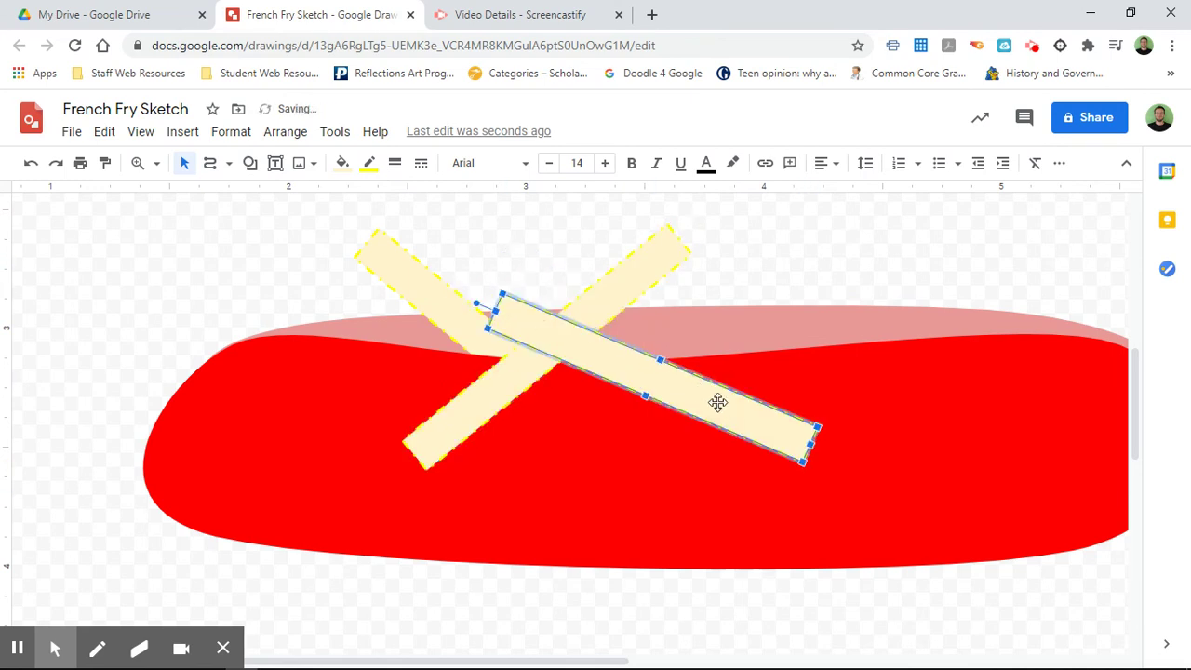
pyautogui.moveTo(619, 388); pyautogui.dragTo(500, 375)
pyautogui.click(610, 614)
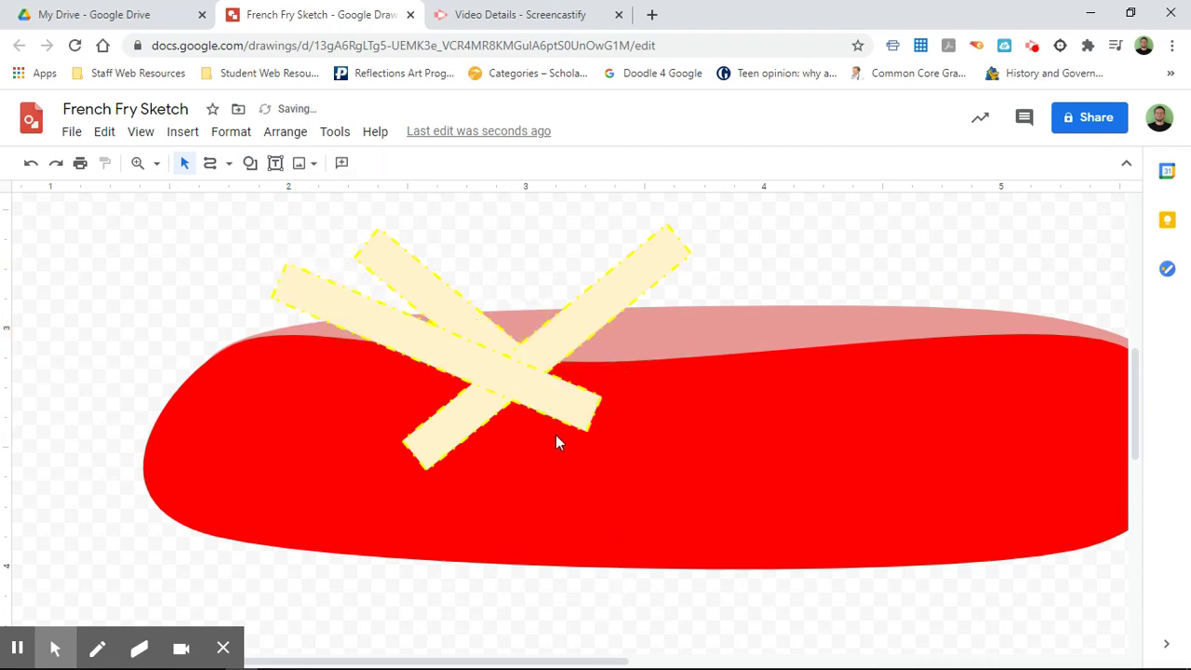
# Send the right-leaning fry backward one level, behind the bright red front shape.
pyautogui.click(627, 292)
pyautogui.rightClick(627, 299)
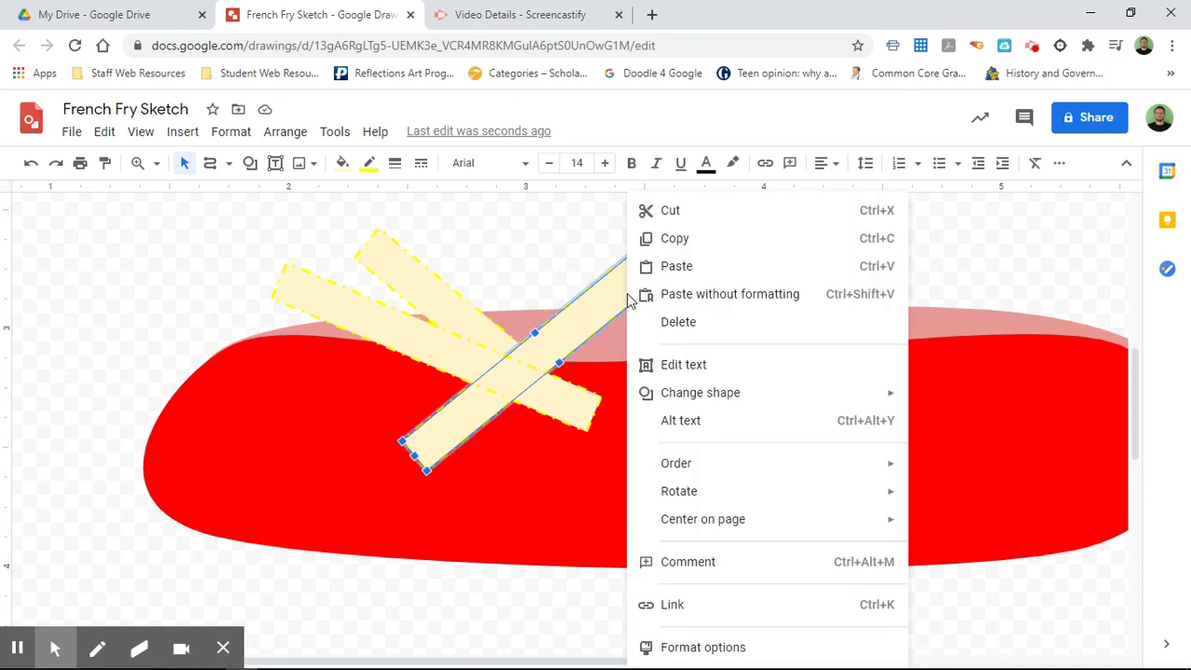
pyautogui.moveTo(734, 471)
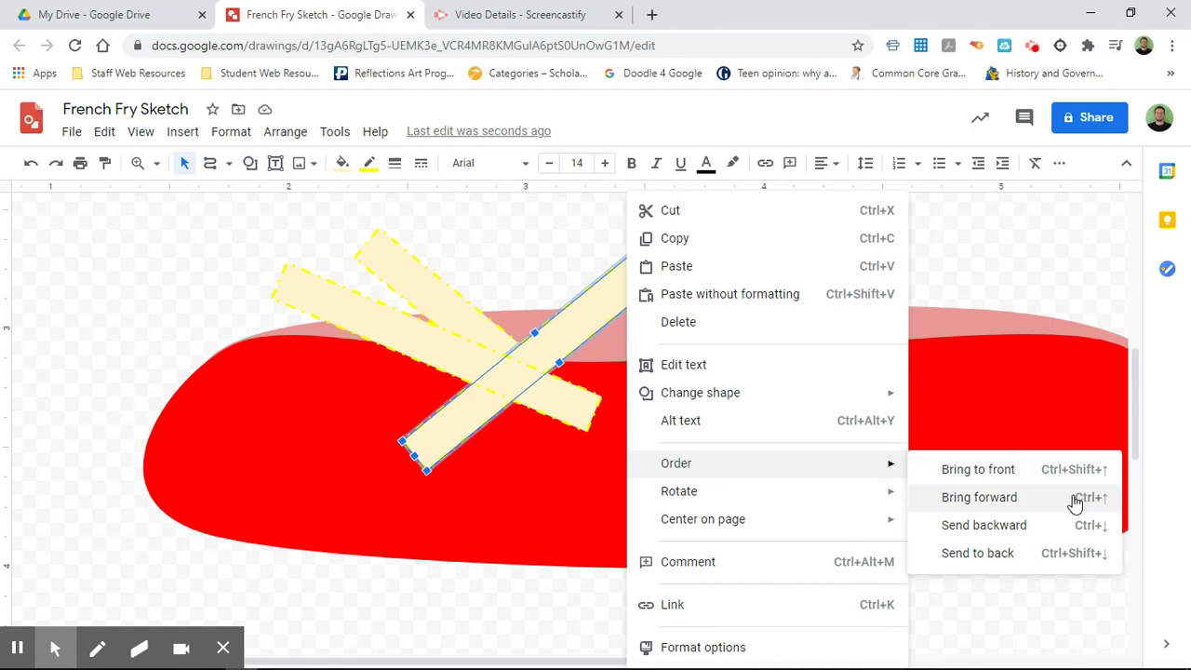
pyautogui.click(564, 346)
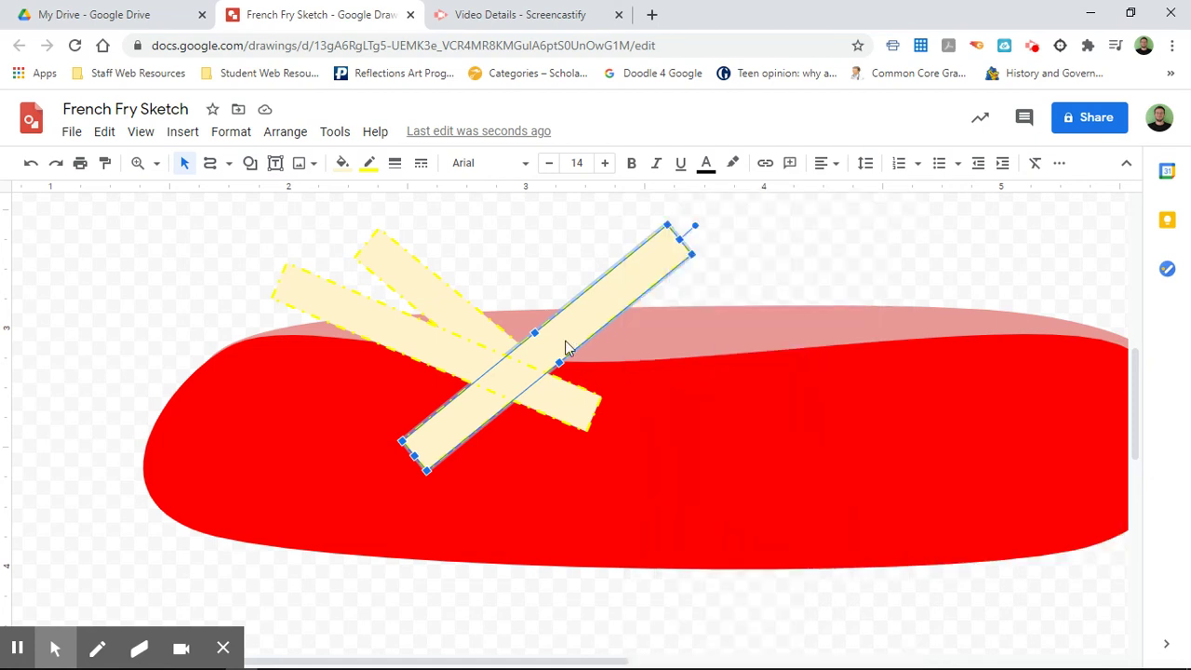
pyautogui.hotkey('ctrl', 'Down')
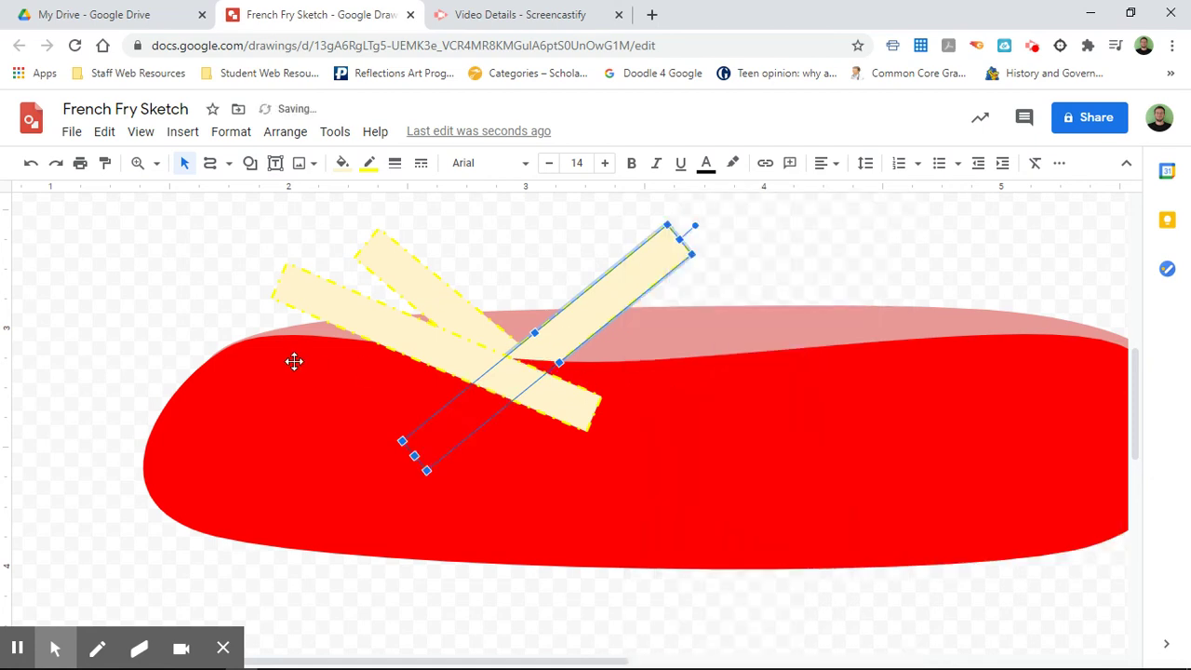
pyautogui.click(155, 319)
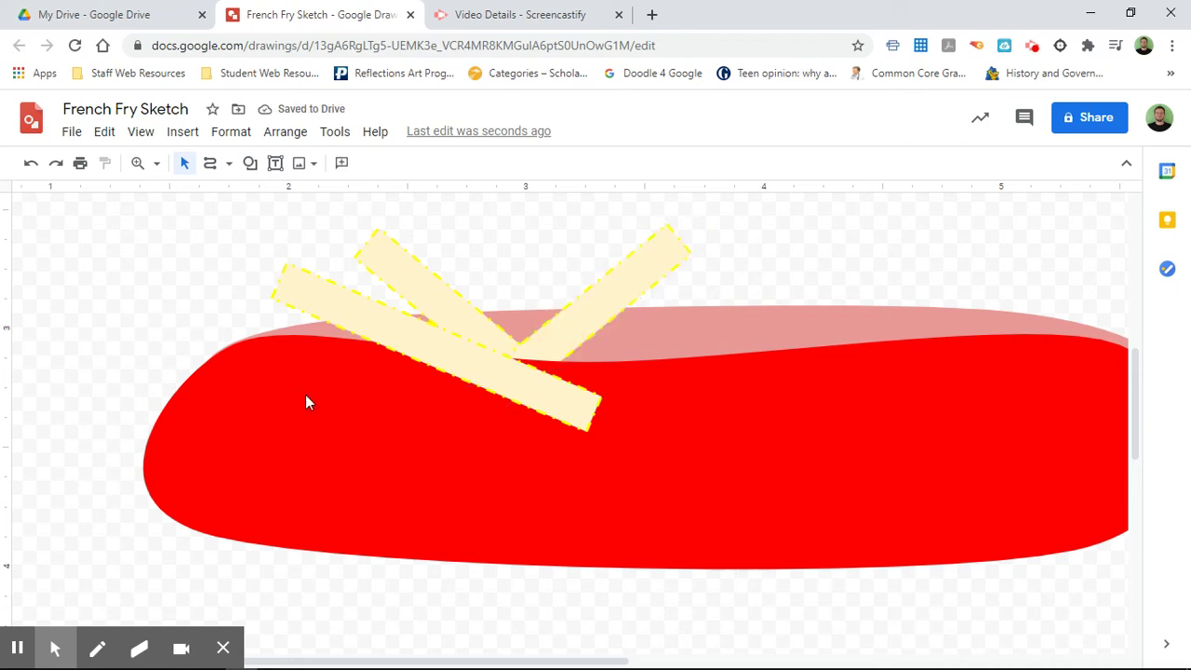
# Send the flatter left-leaning fry backward one level so the bright red front shape covers its lower end.
pyautogui.click(441, 343)
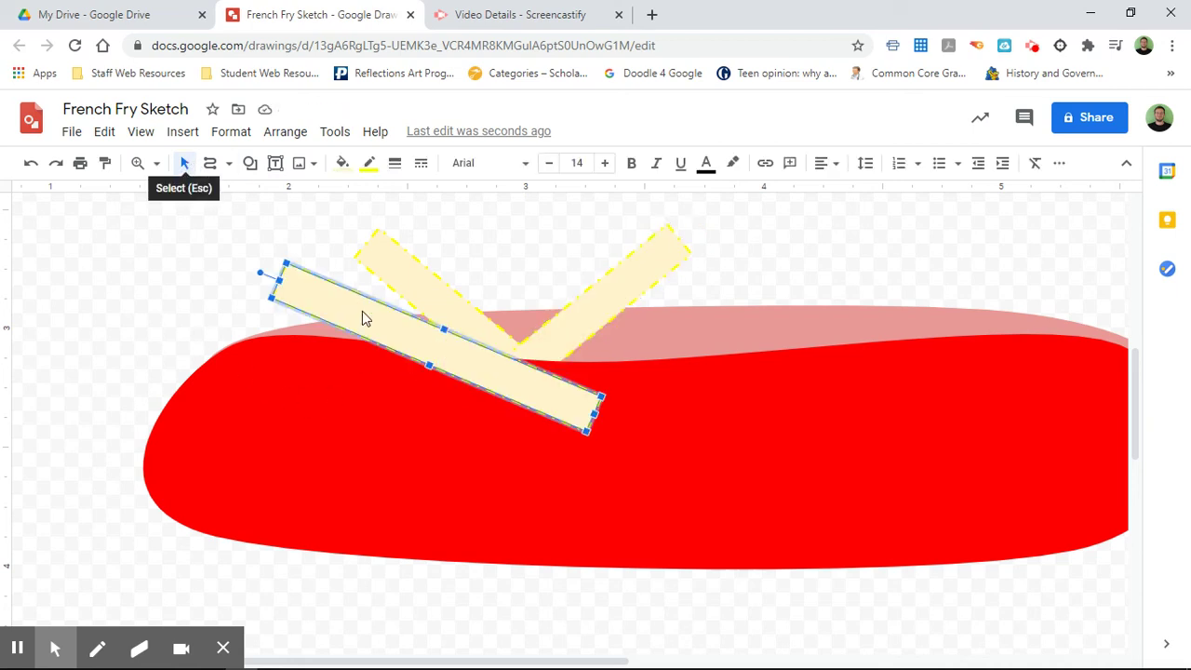
pyautogui.hotkey('ctrl', 'Down')
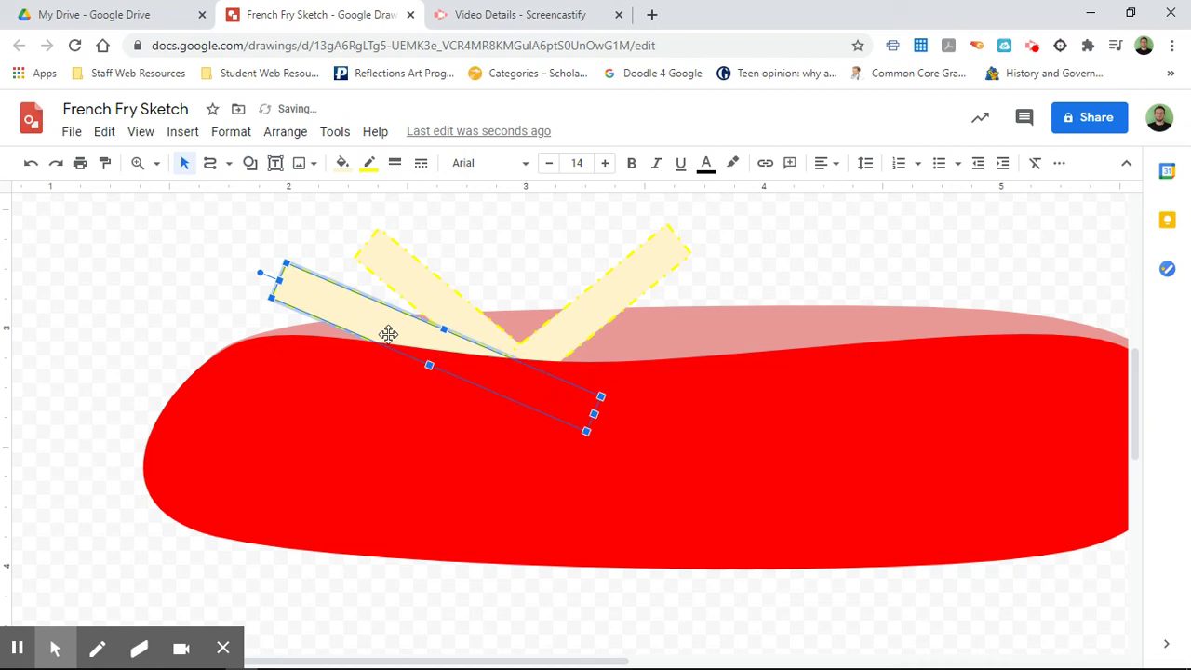
pyautogui.hotkey('ctrl', 'Up')
pyautogui.hotkey('ctrl', 'Down')
pyautogui.hotkey('ctrl', 'Up')
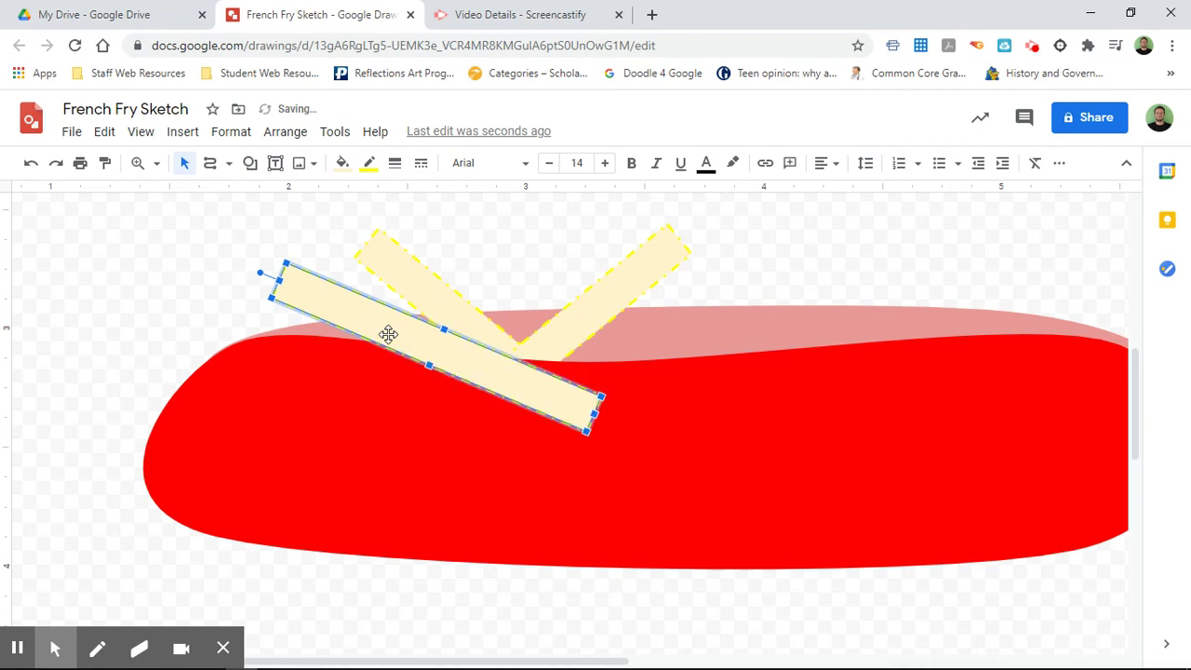
pyautogui.hotkey('ctrl', 'Down')
pyautogui.hotkey('ctrl', 'Up')
pyautogui.hotkey('ctrl', 'Down')
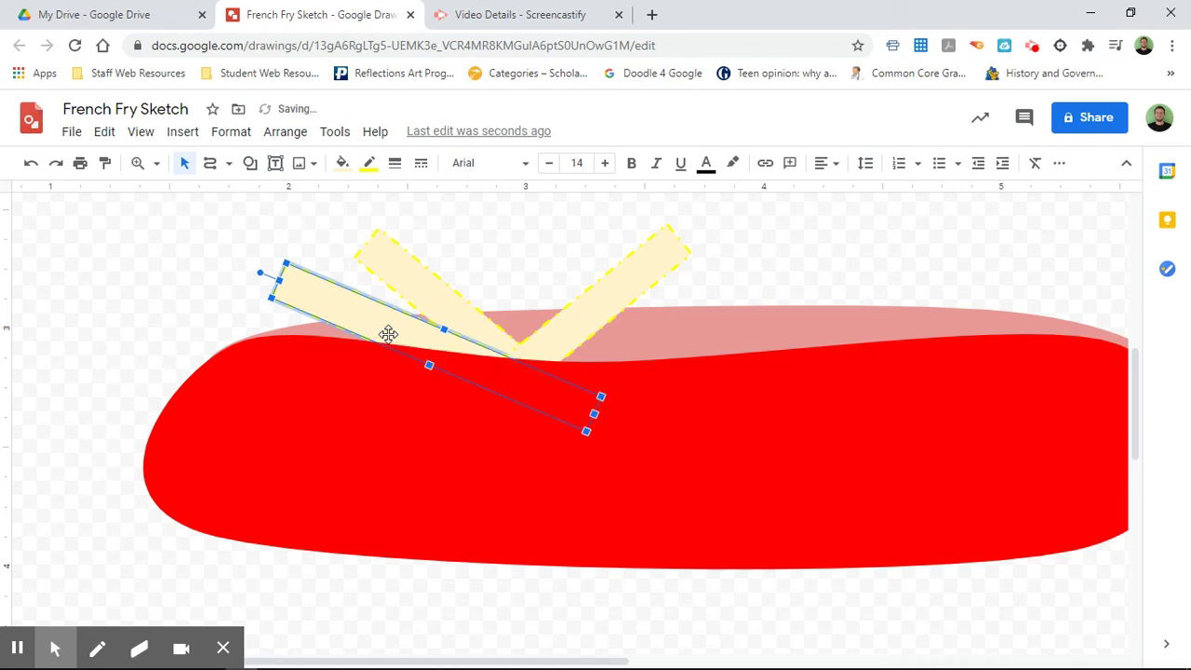
pyautogui.click(170, 279)
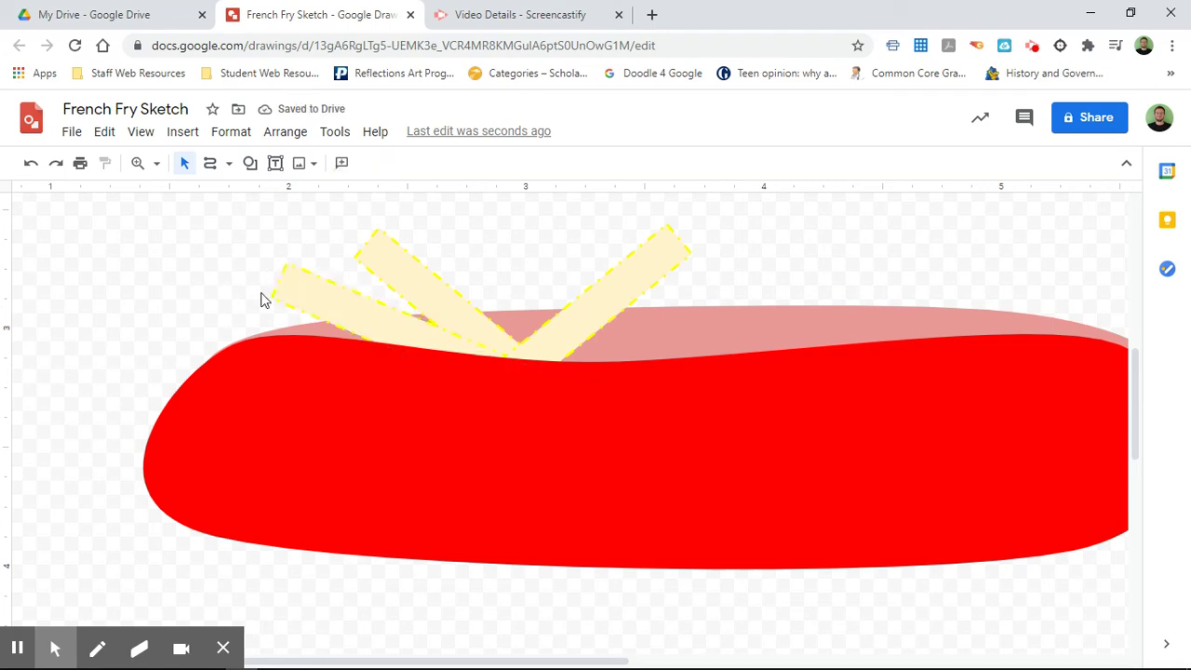
# Duplicate all three fries together and rotate the copies clockwise as a set.
pyautogui.click(362, 275)
pyautogui.keyDown('shift'); pyautogui.click(401, 276); pyautogui.keyUp('shift')
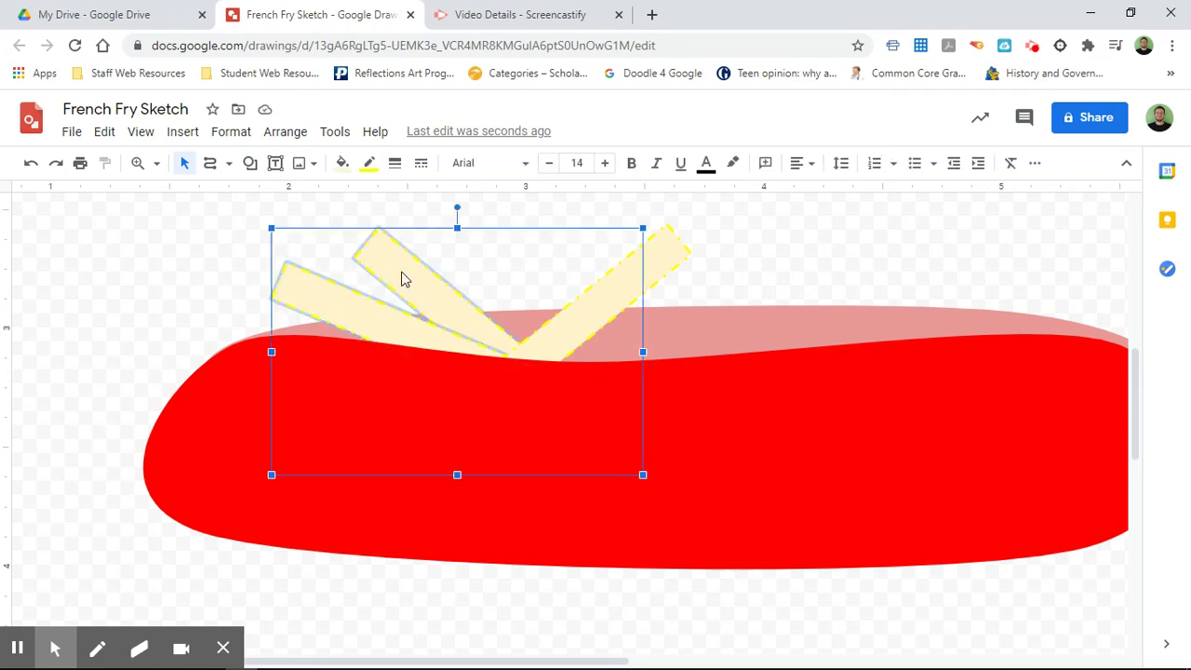
pyautogui.keyDown('shift'); pyautogui.click(612, 284); pyautogui.keyUp('shift')
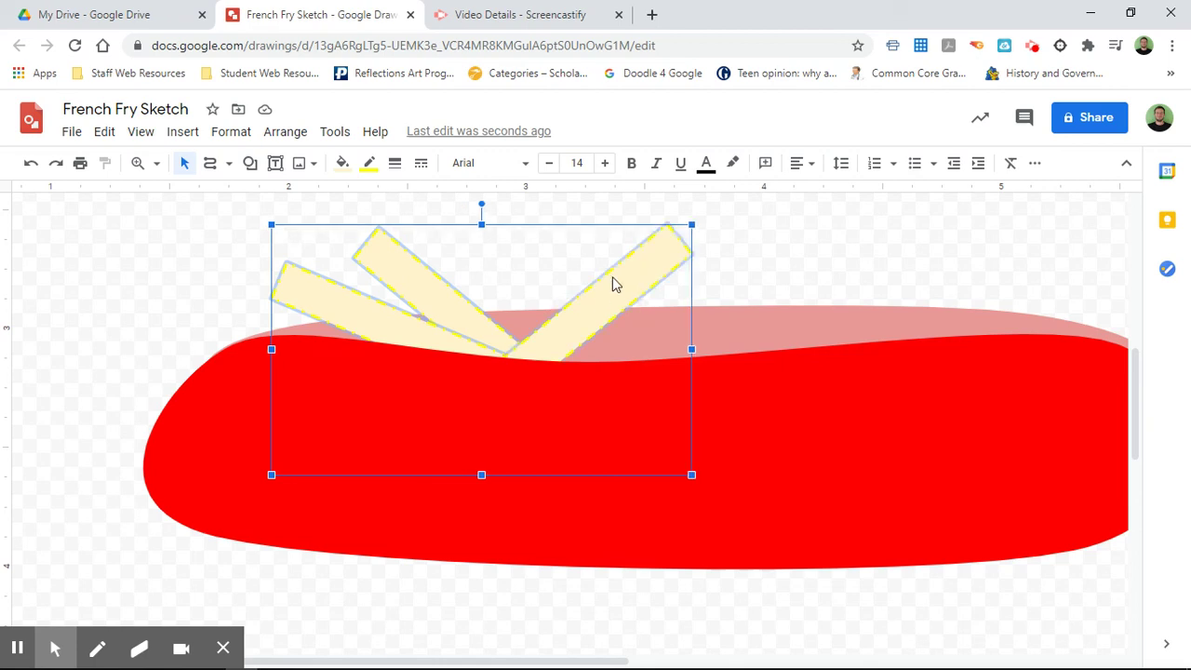
pyautogui.hotkey('ctrl', 'd')
pyautogui.moveTo(519, 242); pyautogui.dragTo(627, 258)
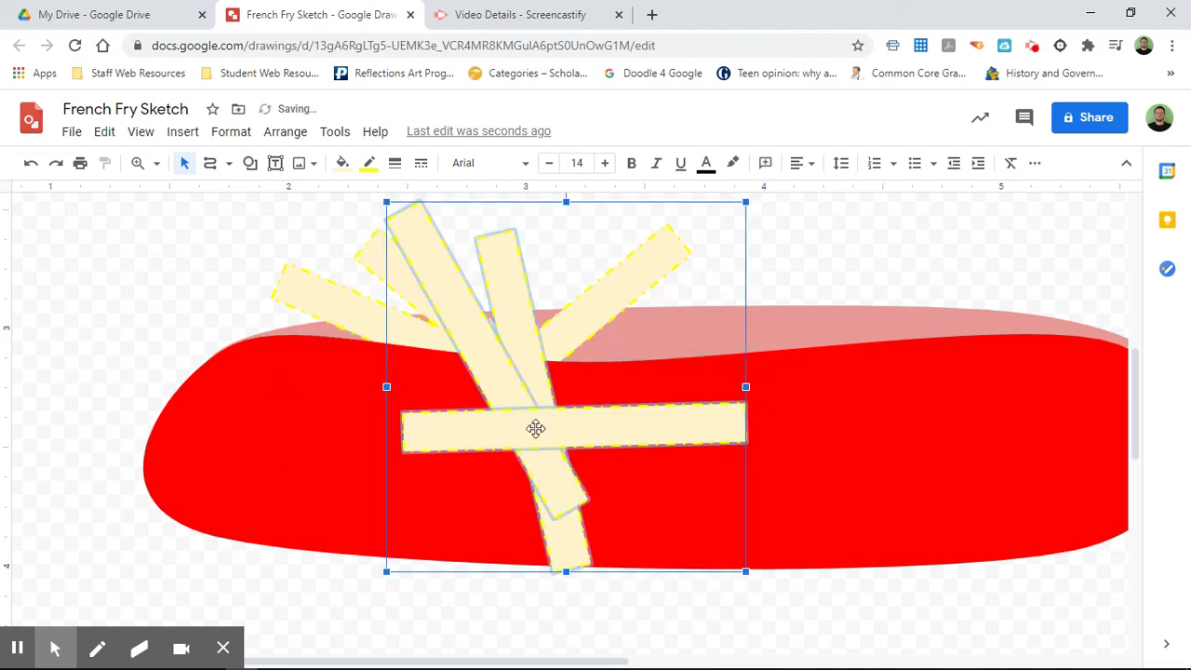
# Rotate the three duplicated fries further clockwise and move them so they fan out beside the original fries.
pyautogui.scroll(1, 570, 356)
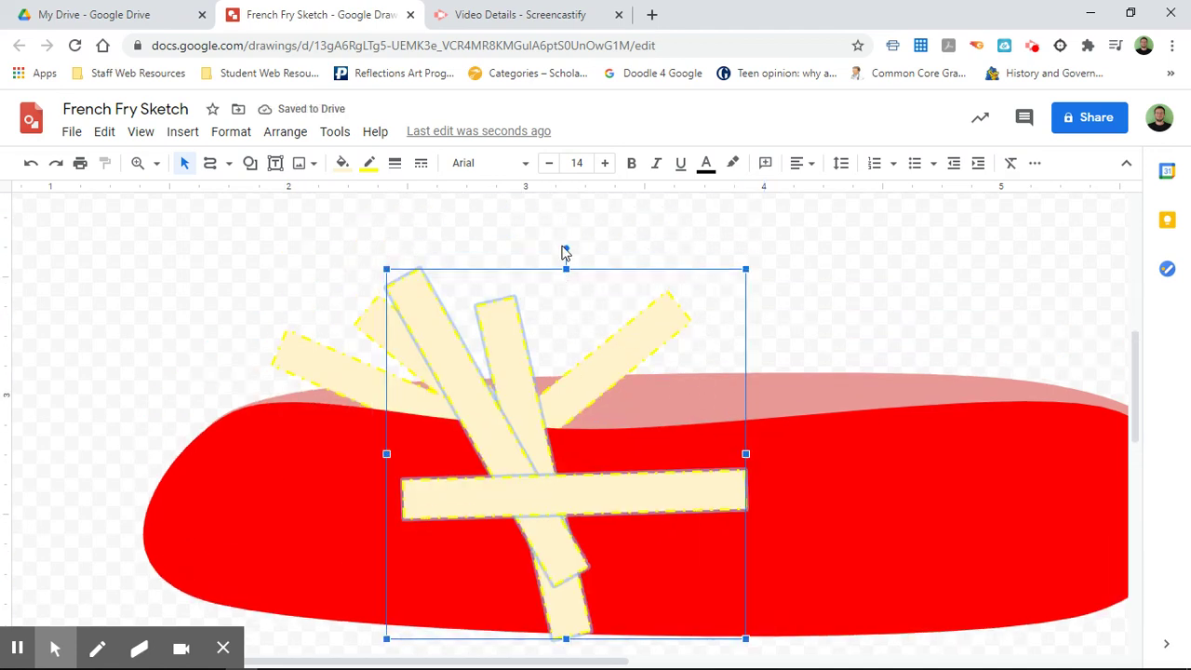
pyautogui.moveTo(566, 247); pyautogui.dragTo(709, 387)
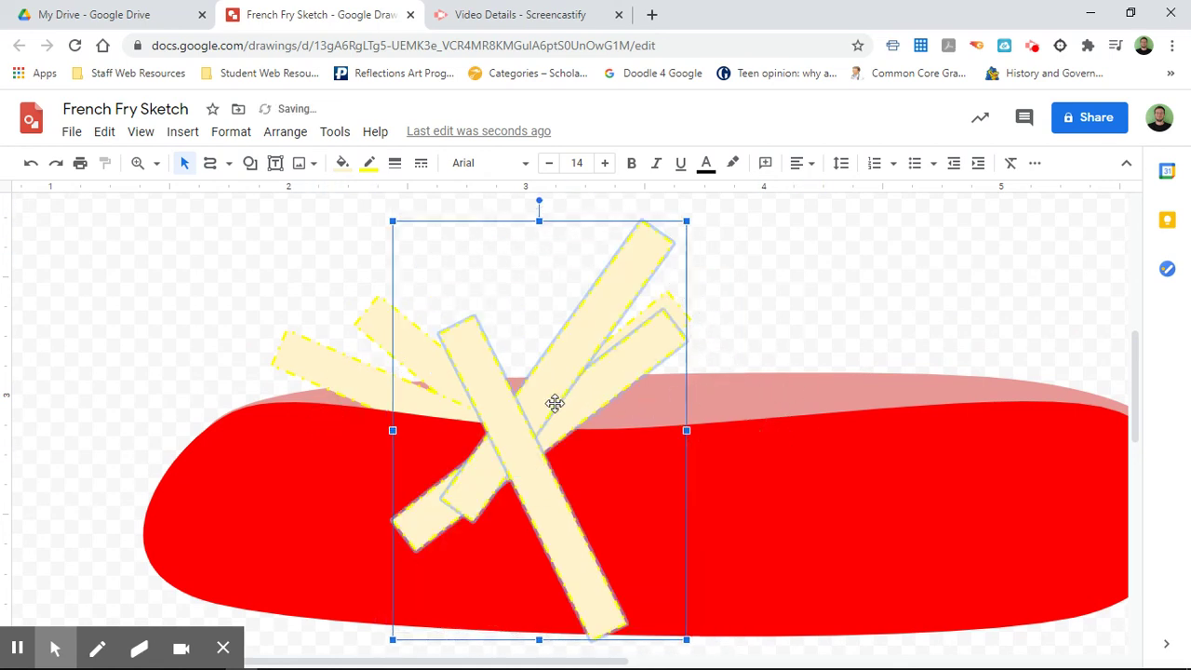
pyautogui.moveTo(520, 435); pyautogui.dragTo(558, 454)
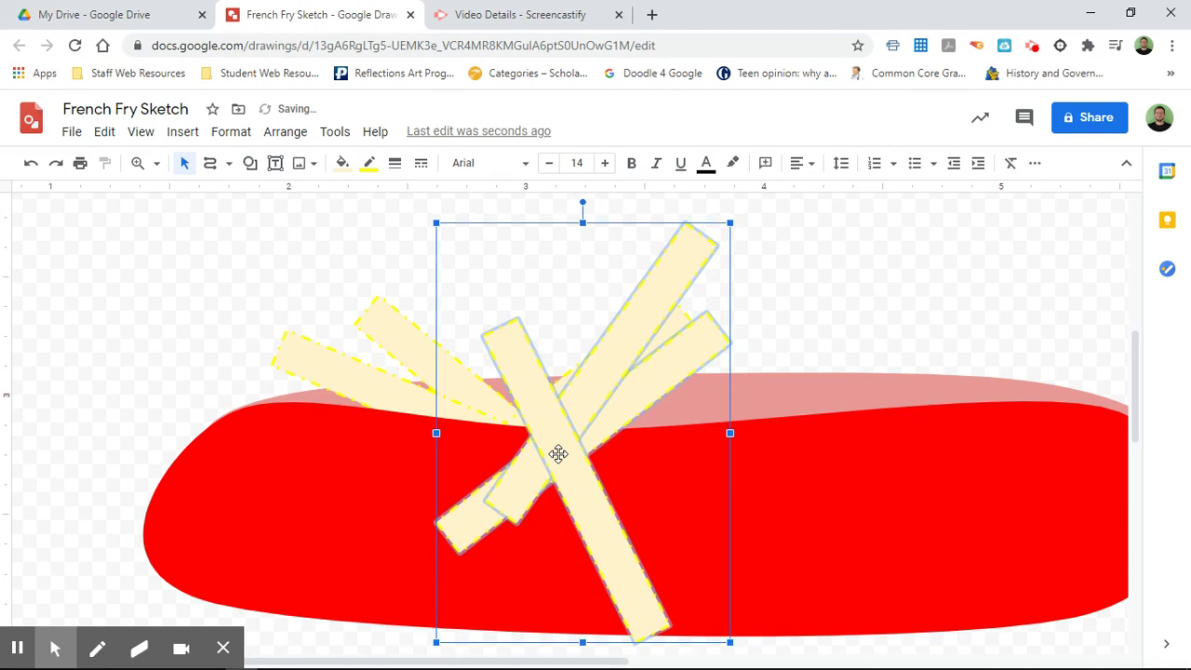
# Send the three duplicated fries backward one level, behind the bright red front shape.
pyautogui.hotkey('ctrl', 'Down')
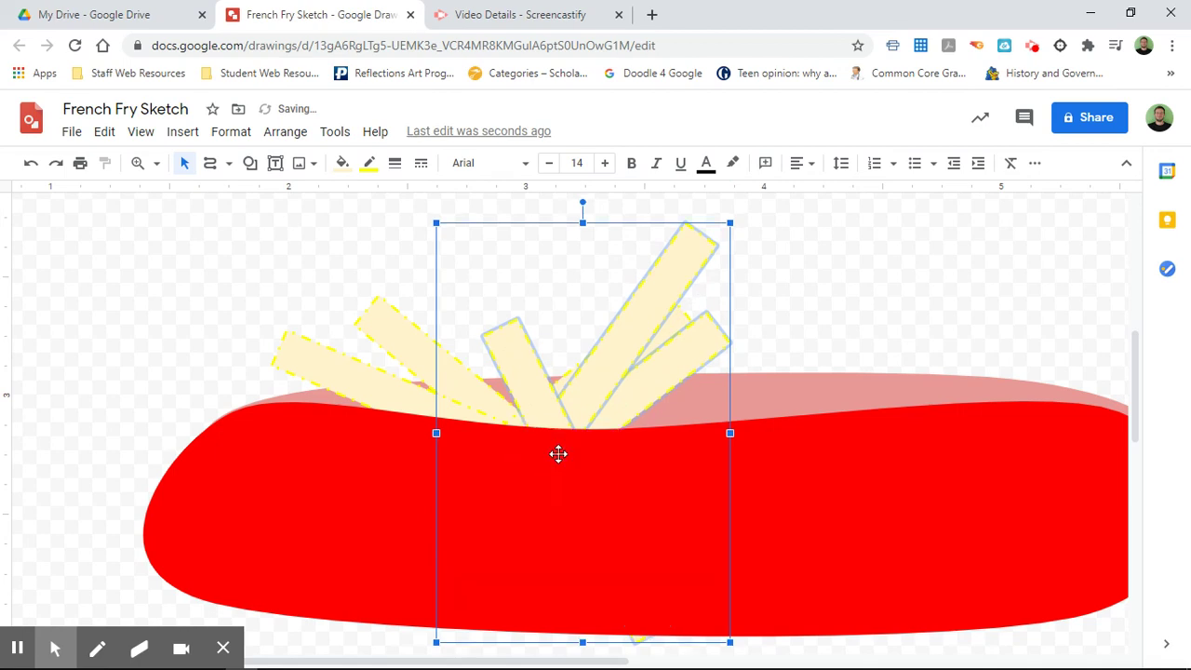
pyautogui.click(169, 368)
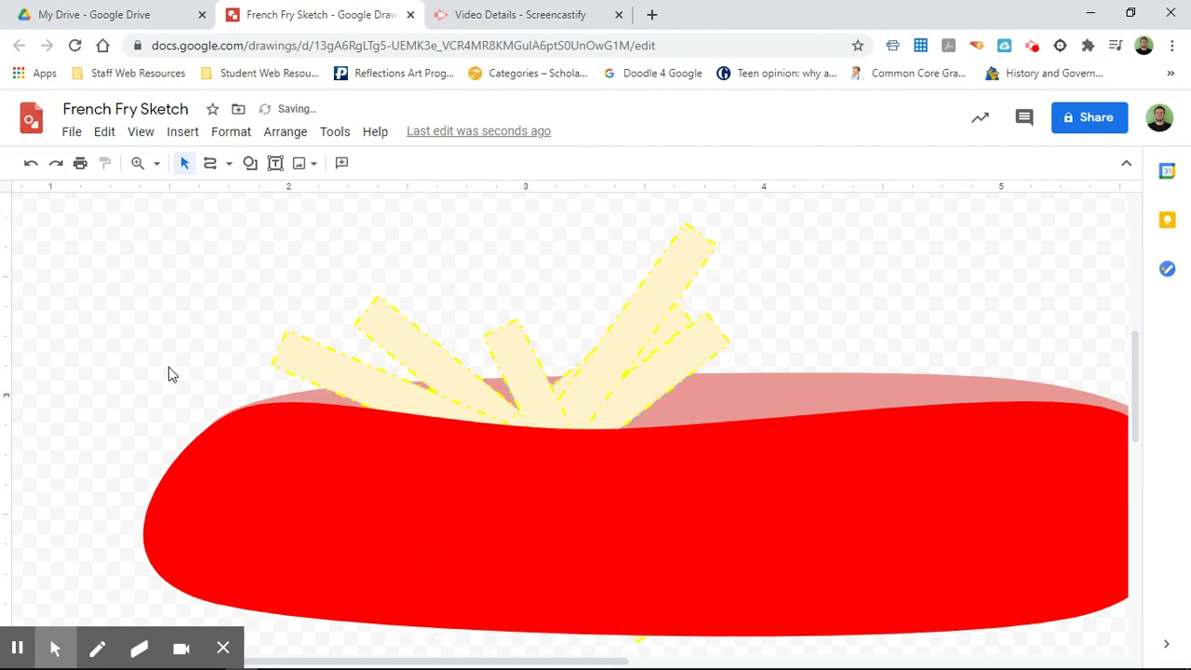
# Examine the whole fry drawing at 100% and at a smaller scale, and return to a 200% view with the selection tool active.
pyautogui.click(138, 162)
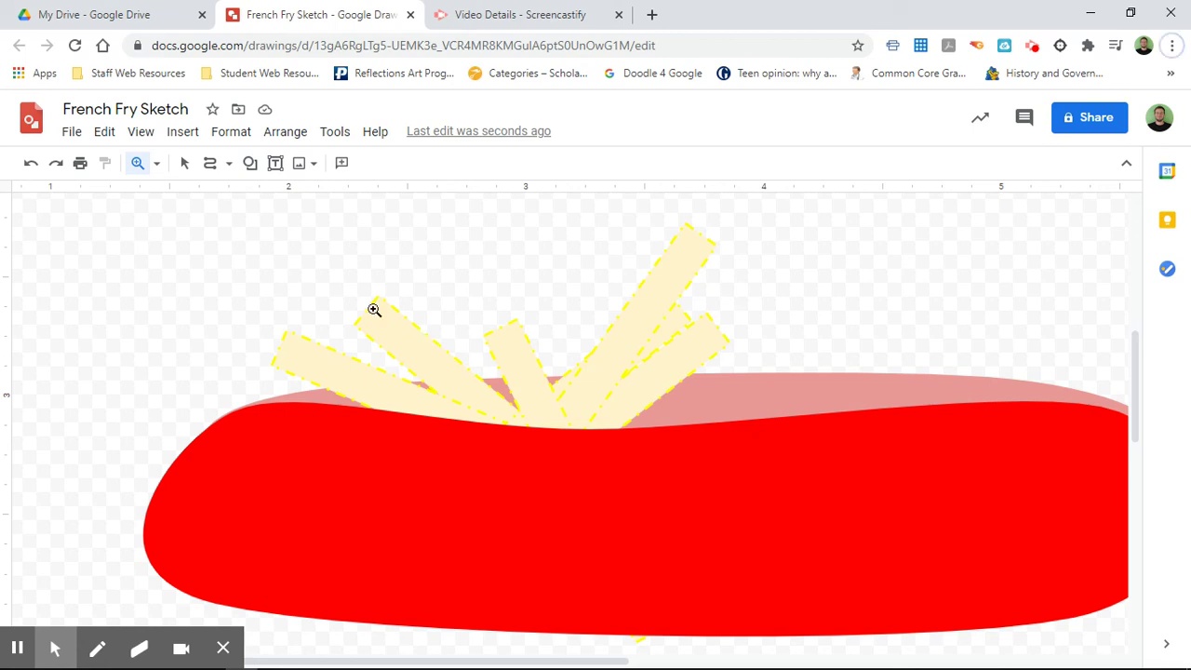
pyautogui.click(157, 163)
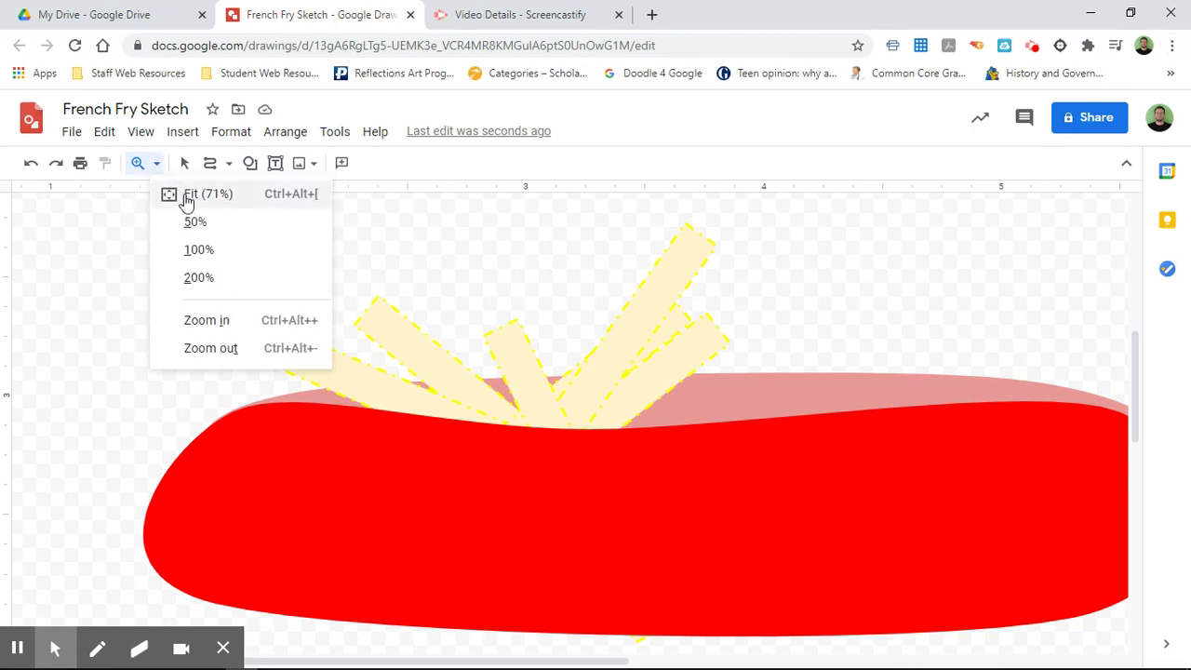
pyautogui.click(202, 251)
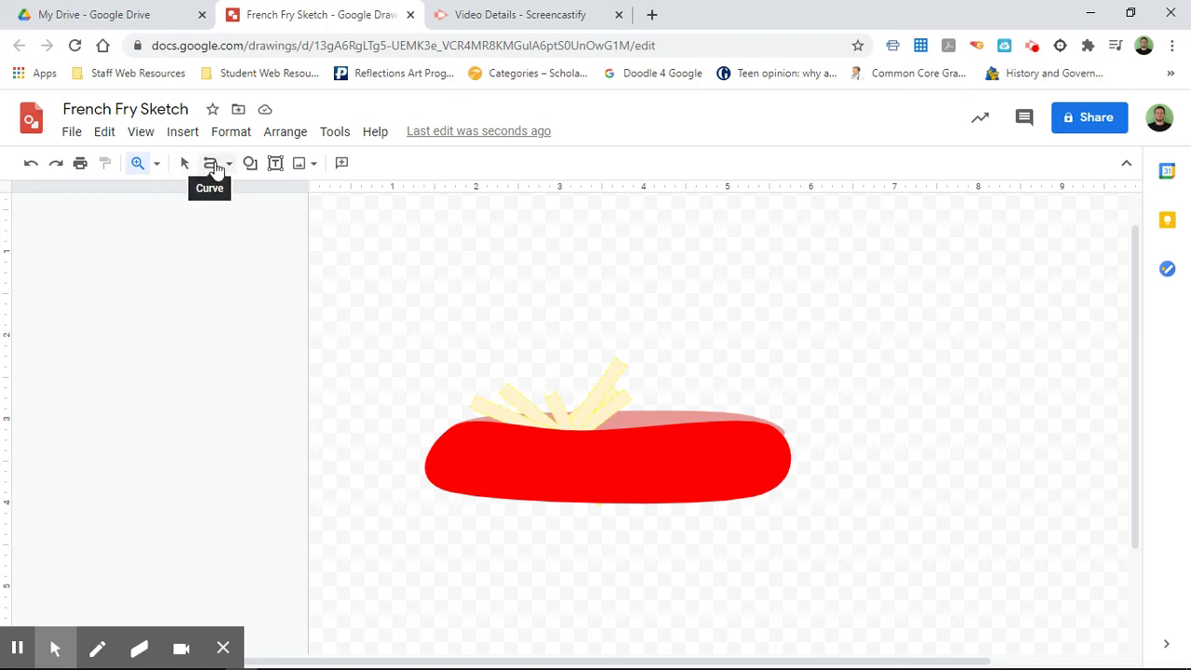
pyautogui.keyDown('shift'); pyautogui.click(659, 482); pyautogui.keyUp('shift')
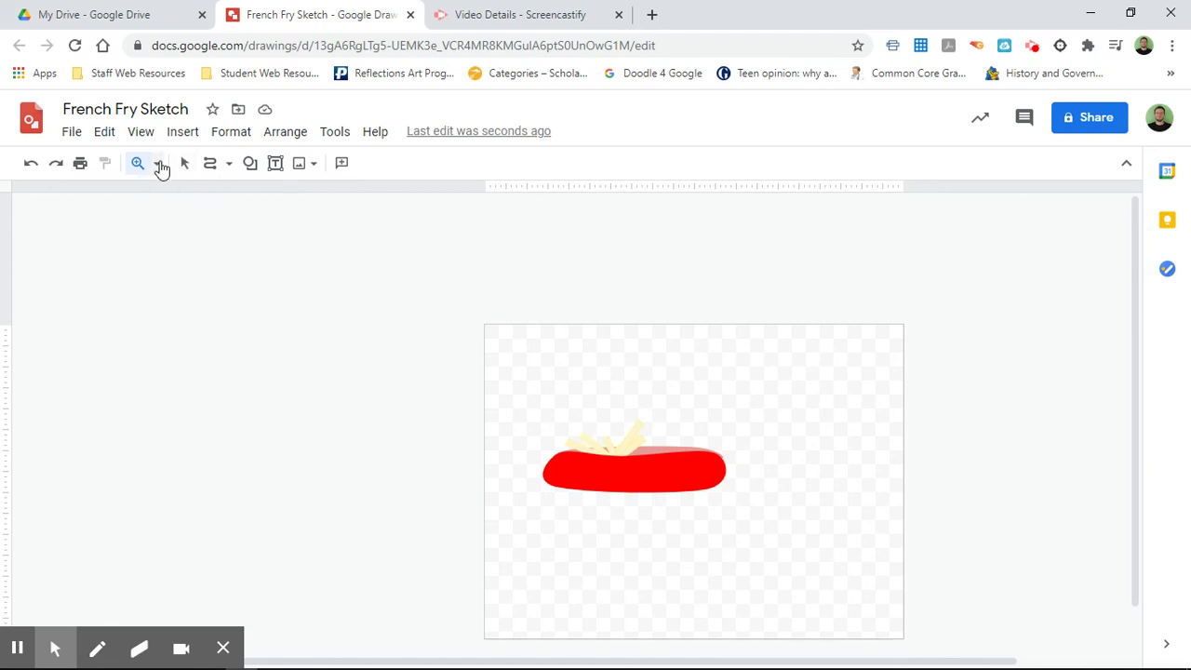
pyautogui.click(160, 163)
pyautogui.click(201, 276)
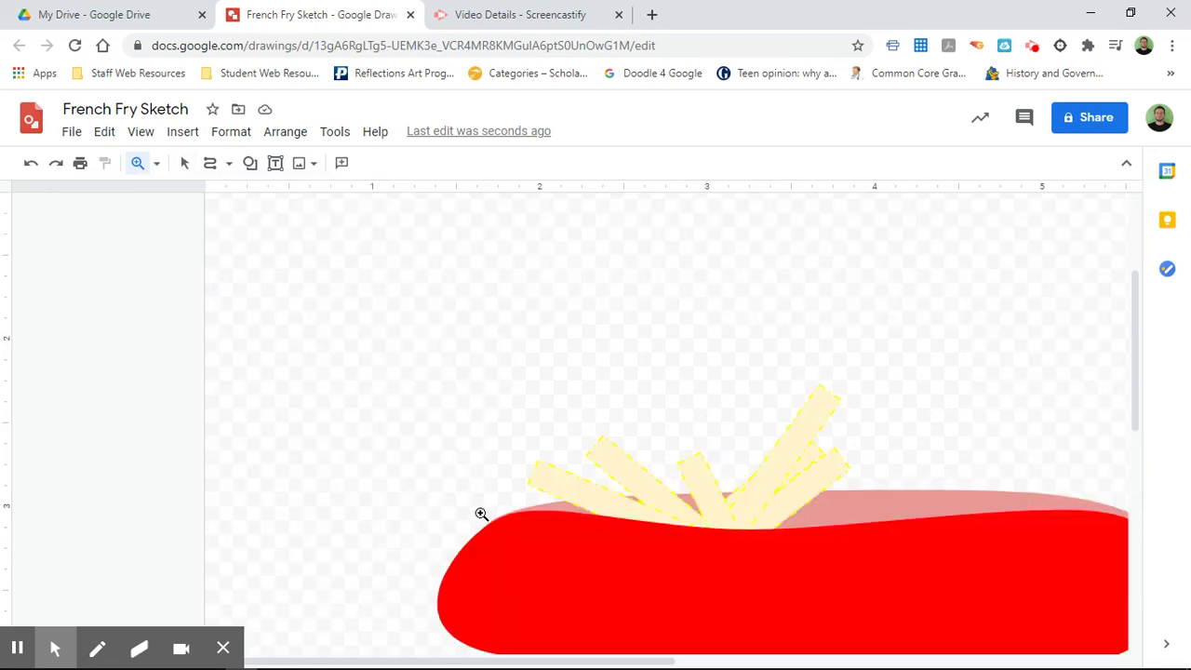
pyautogui.click(180, 164)
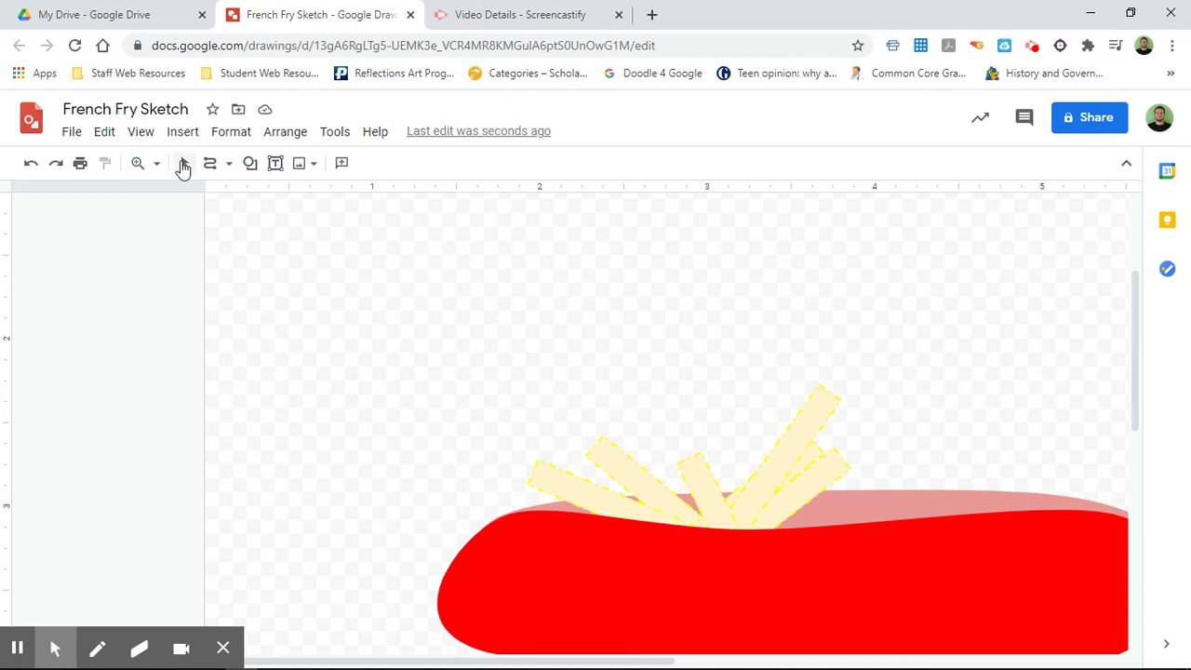
# Examine the commands available for a left-leaning fry and the stacking-order options for the bright red front shape, leaving both unchanged.
pyautogui.click(590, 548)
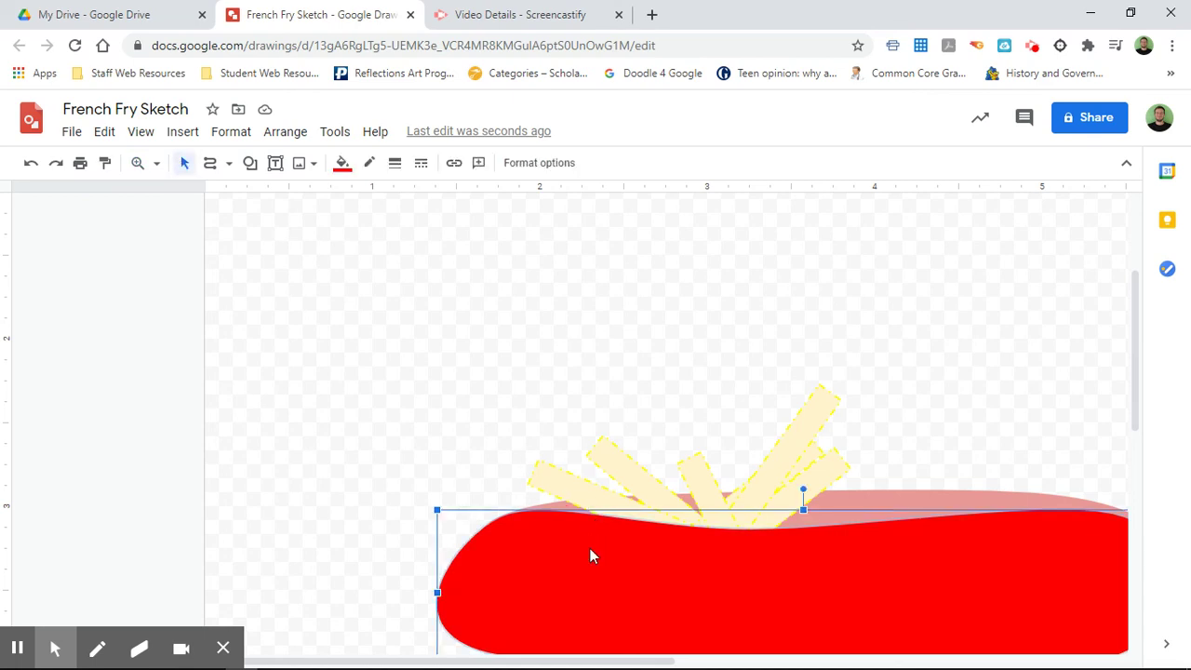
pyautogui.click(624, 483)
pyautogui.rightClick(626, 486)
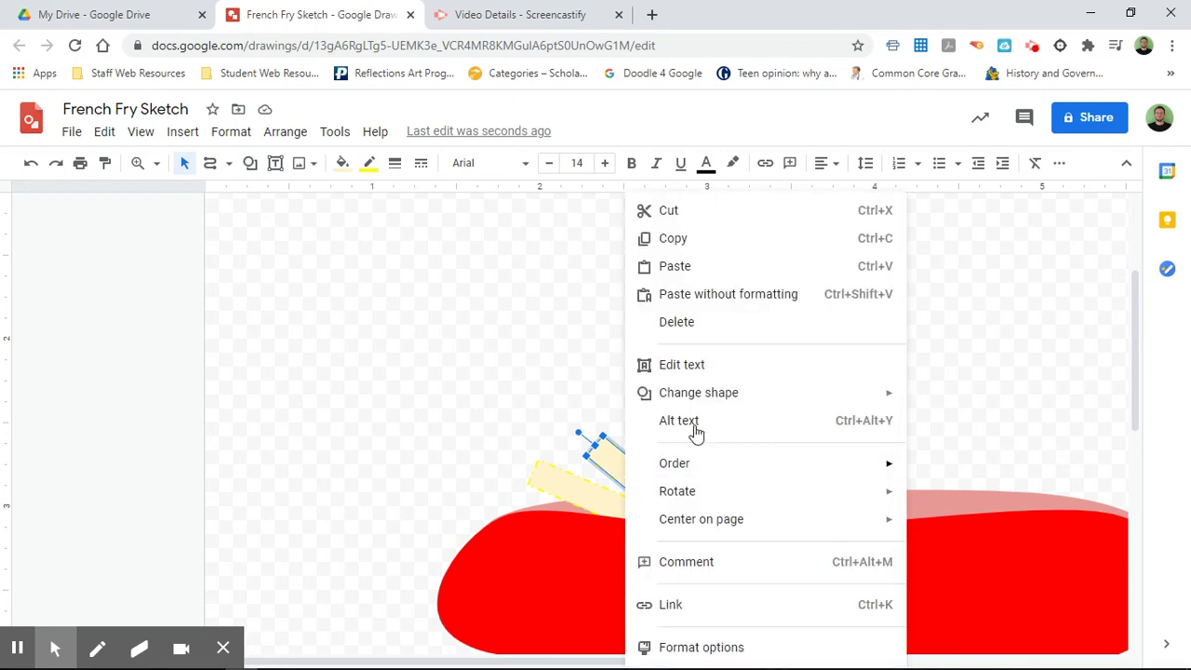
pyautogui.moveTo(715, 398)
pyautogui.click(519, 532)
pyautogui.rightClick(521, 537)
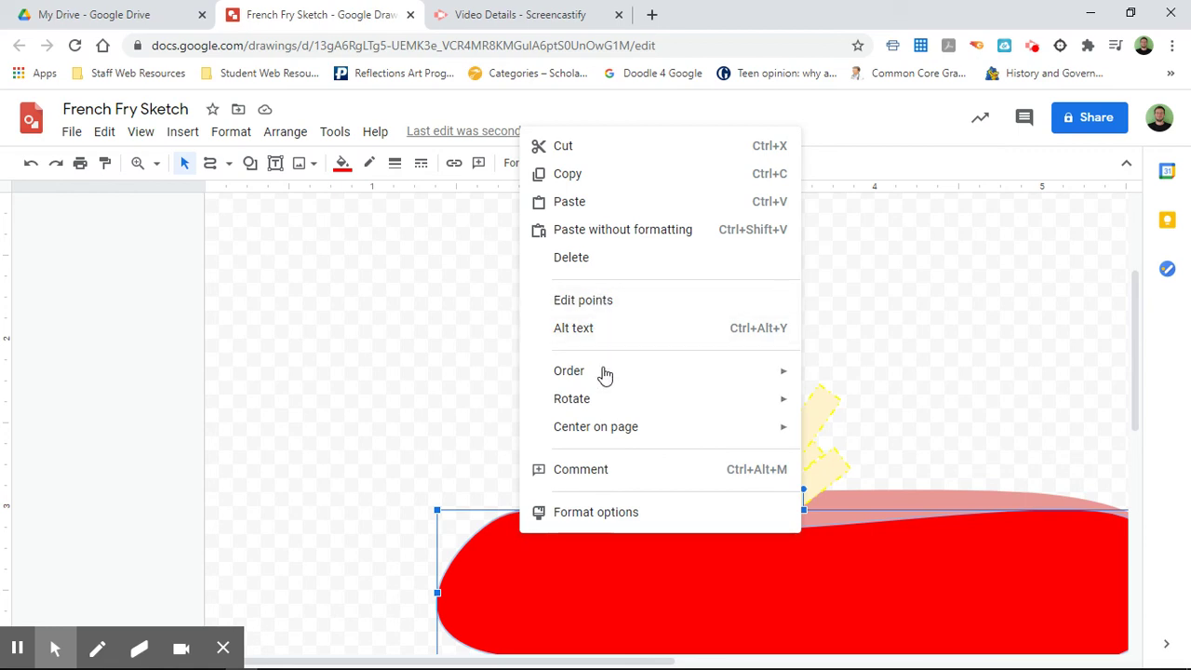
pyautogui.moveTo(601, 377)
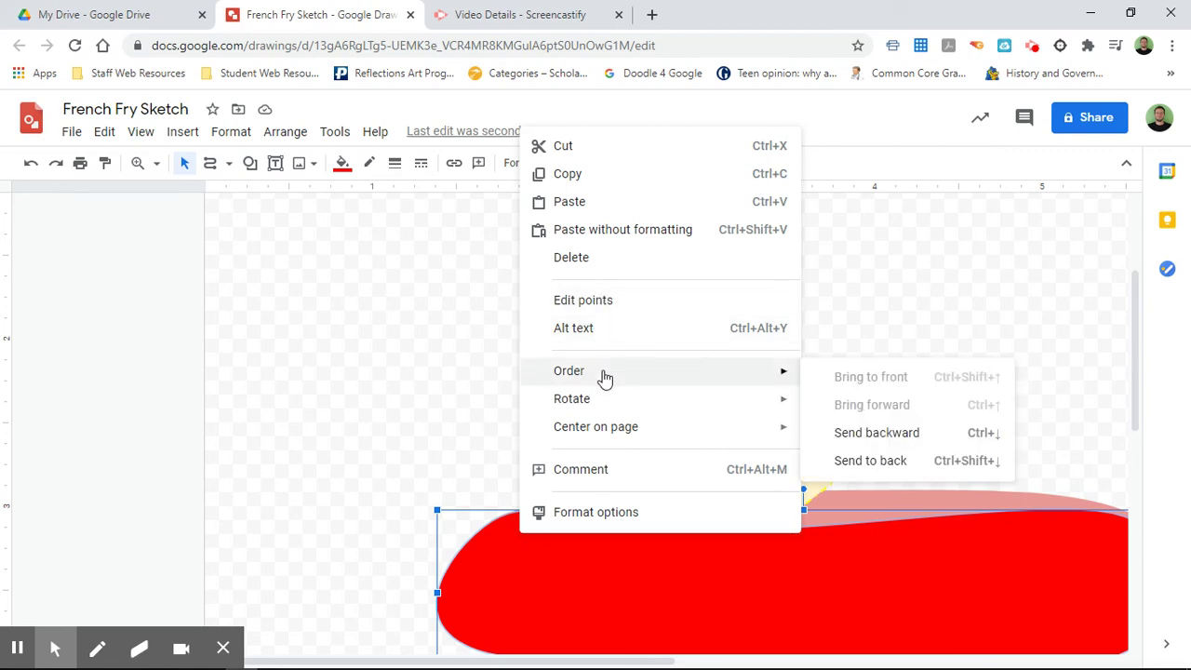
pyautogui.click(346, 380)
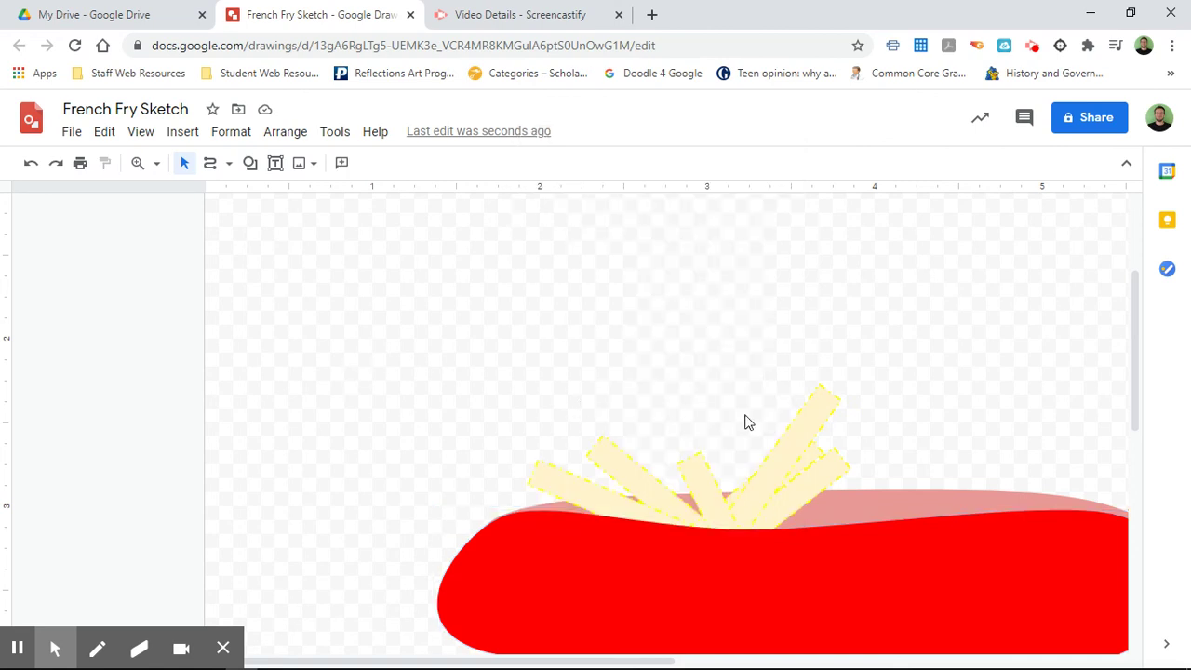